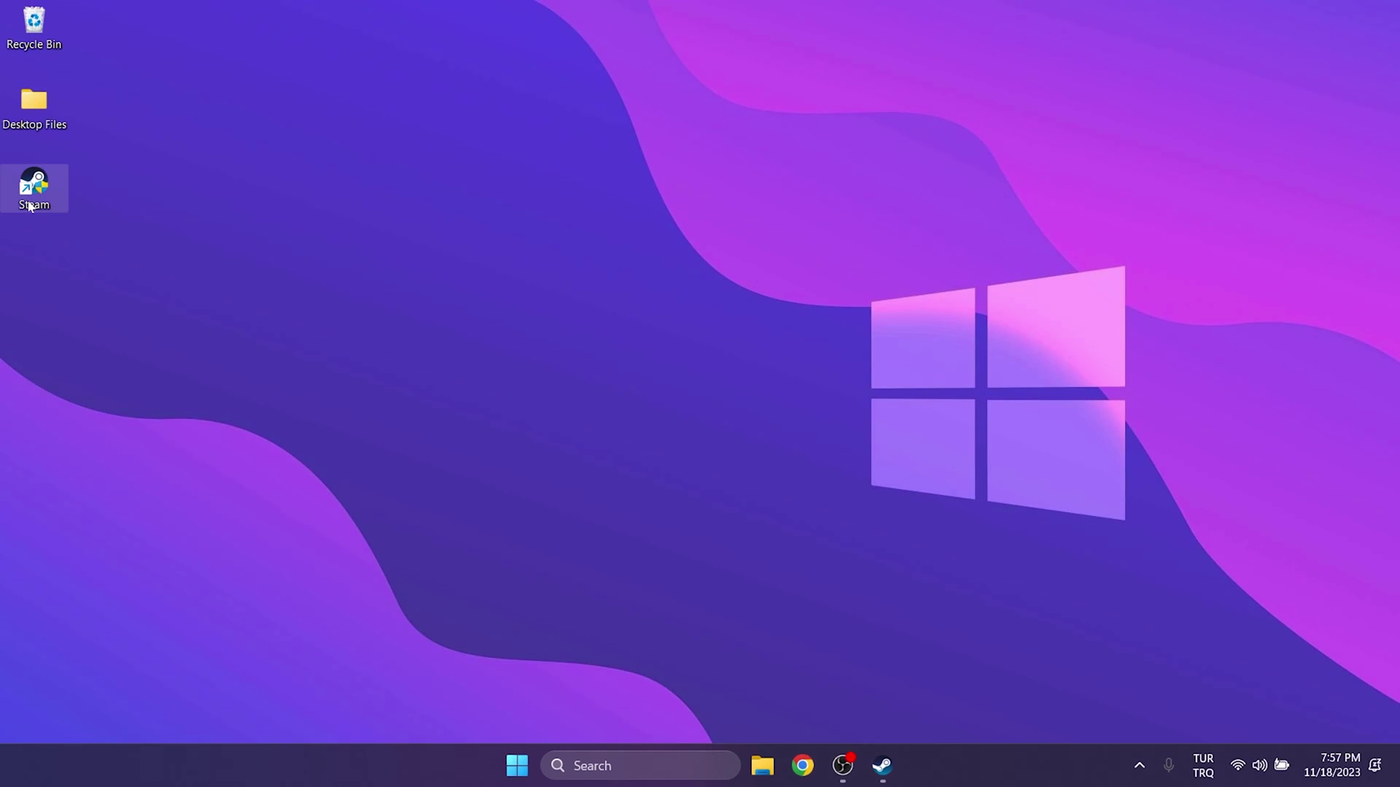
Step: Tick 'Run this program as an administrator' in the Steam shortcut's Compatibility properties and apply it
right_click(29, 206)
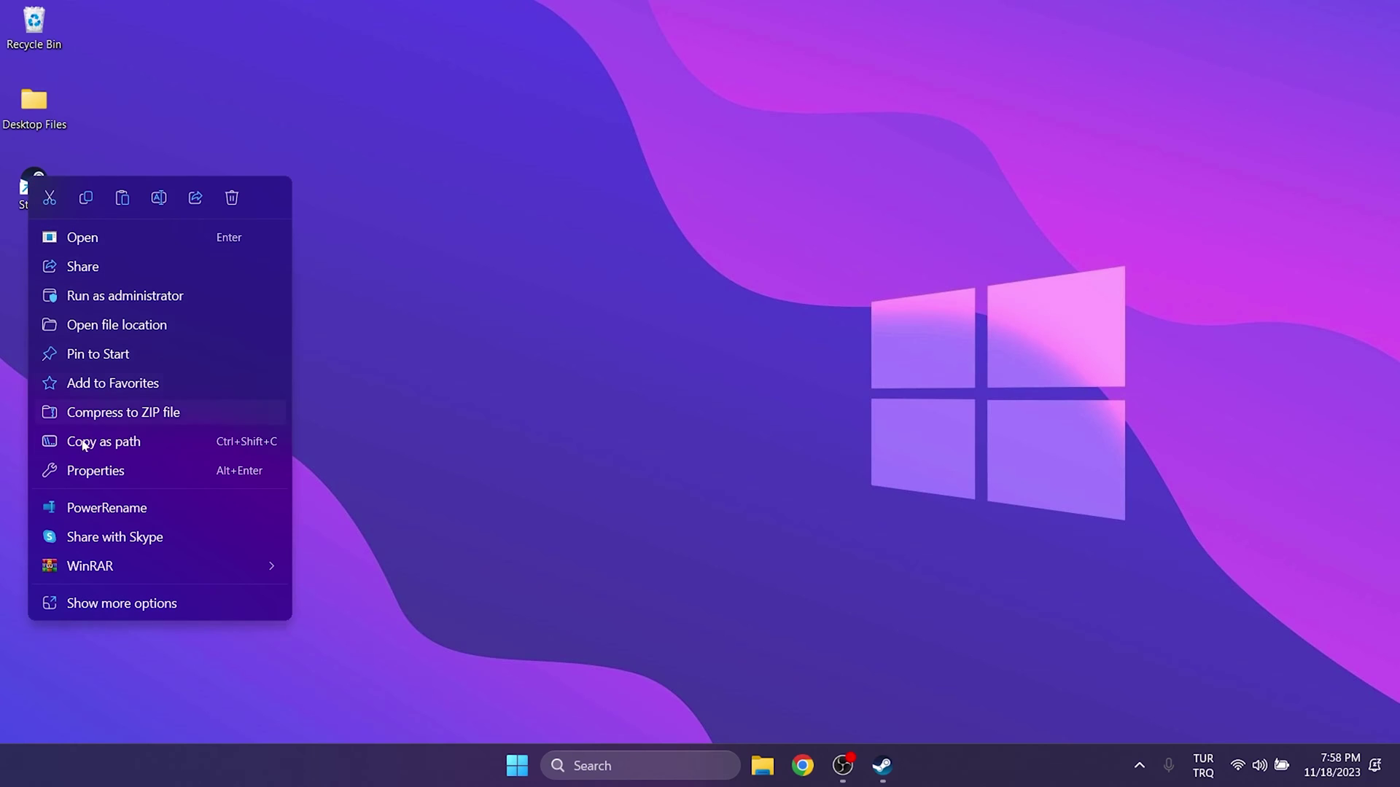
left_click(100, 473)
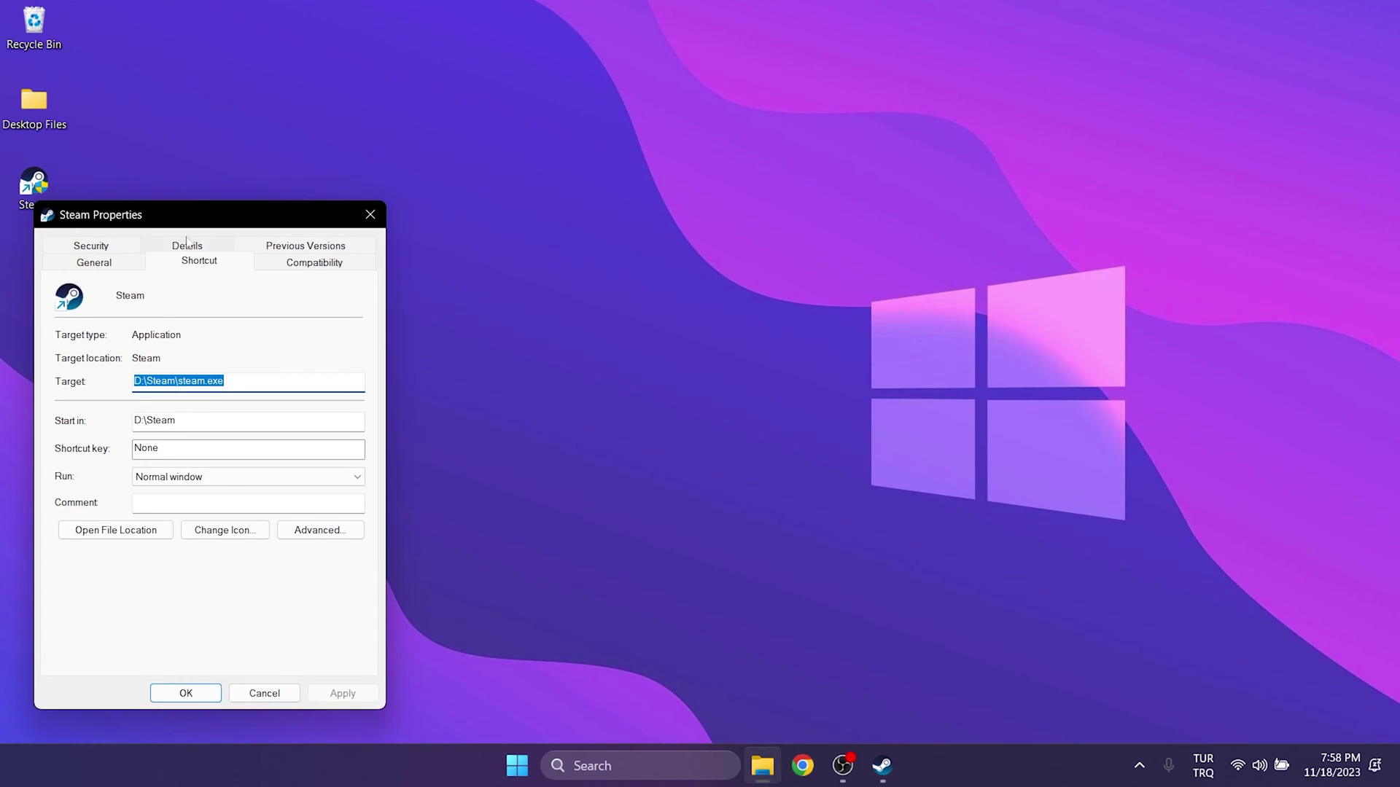
left_click_drag(184, 213, 563, 124)
left_click(686, 176)
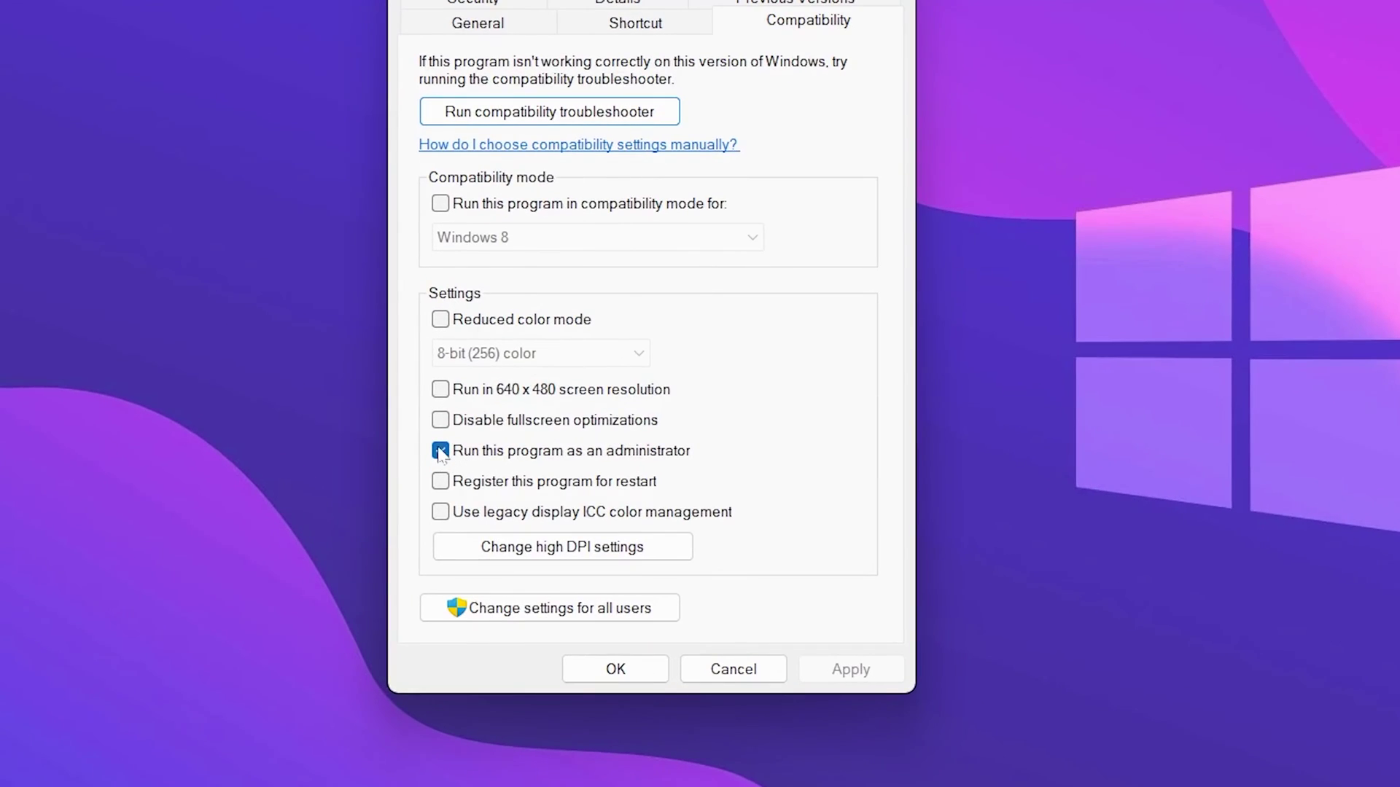
left_click(447, 461)
left_click(448, 461)
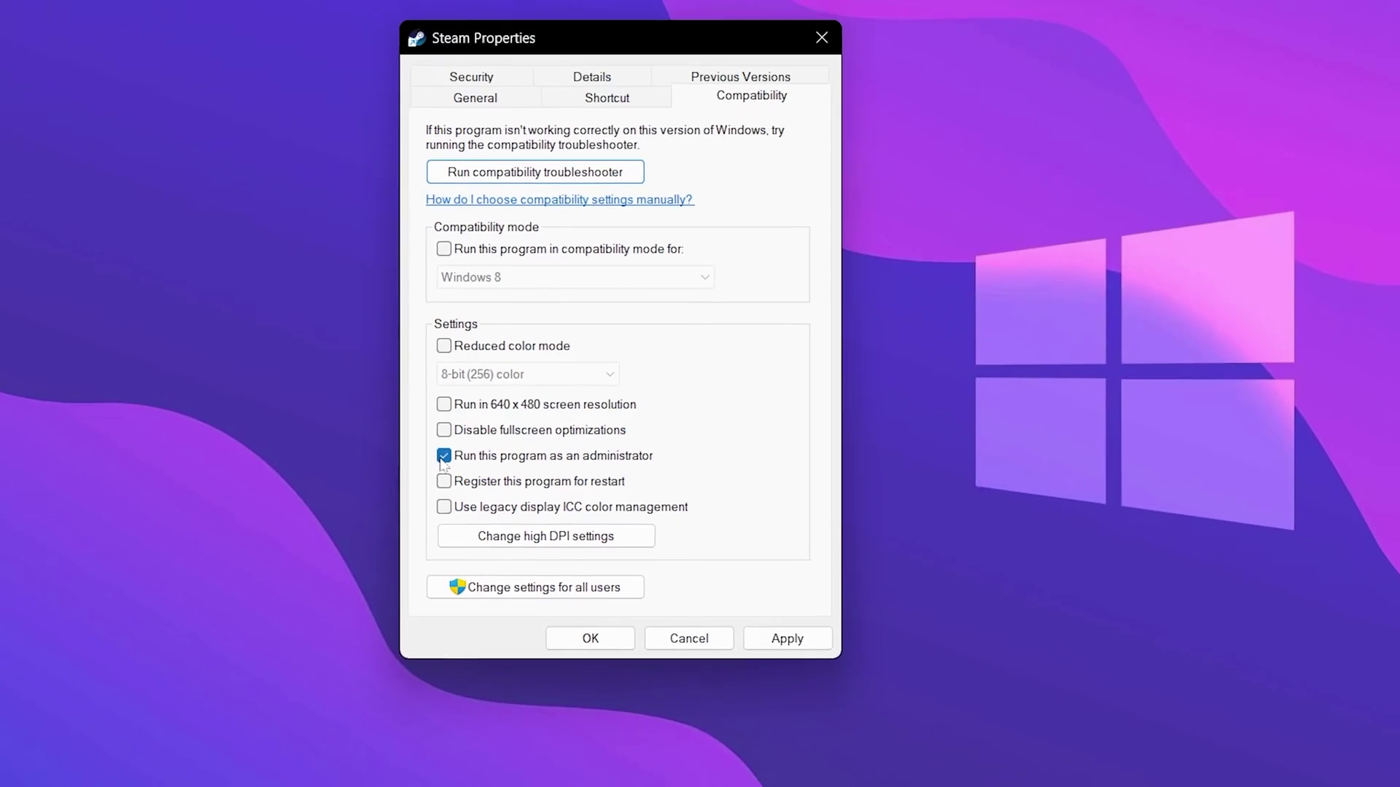
left_click(787, 639)
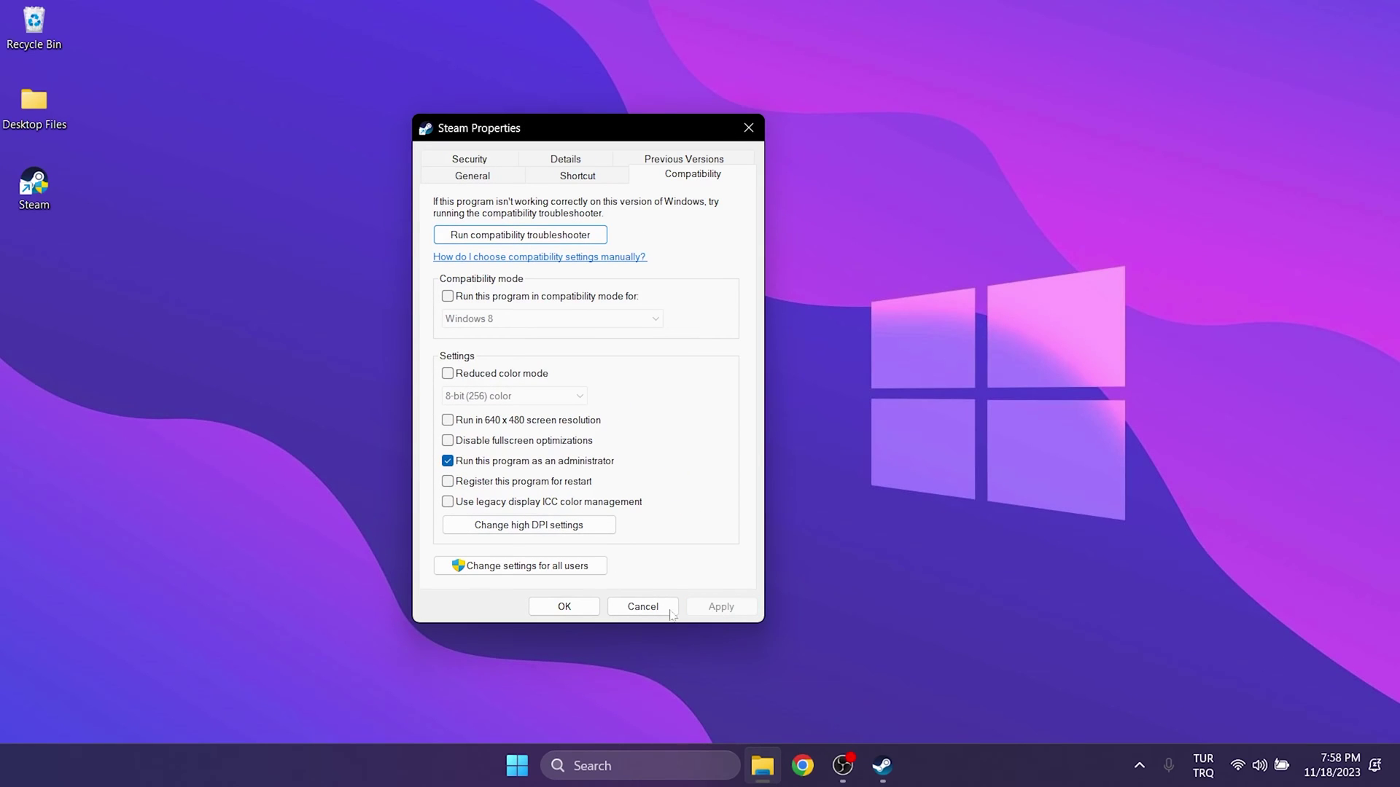
left_click(565, 607)
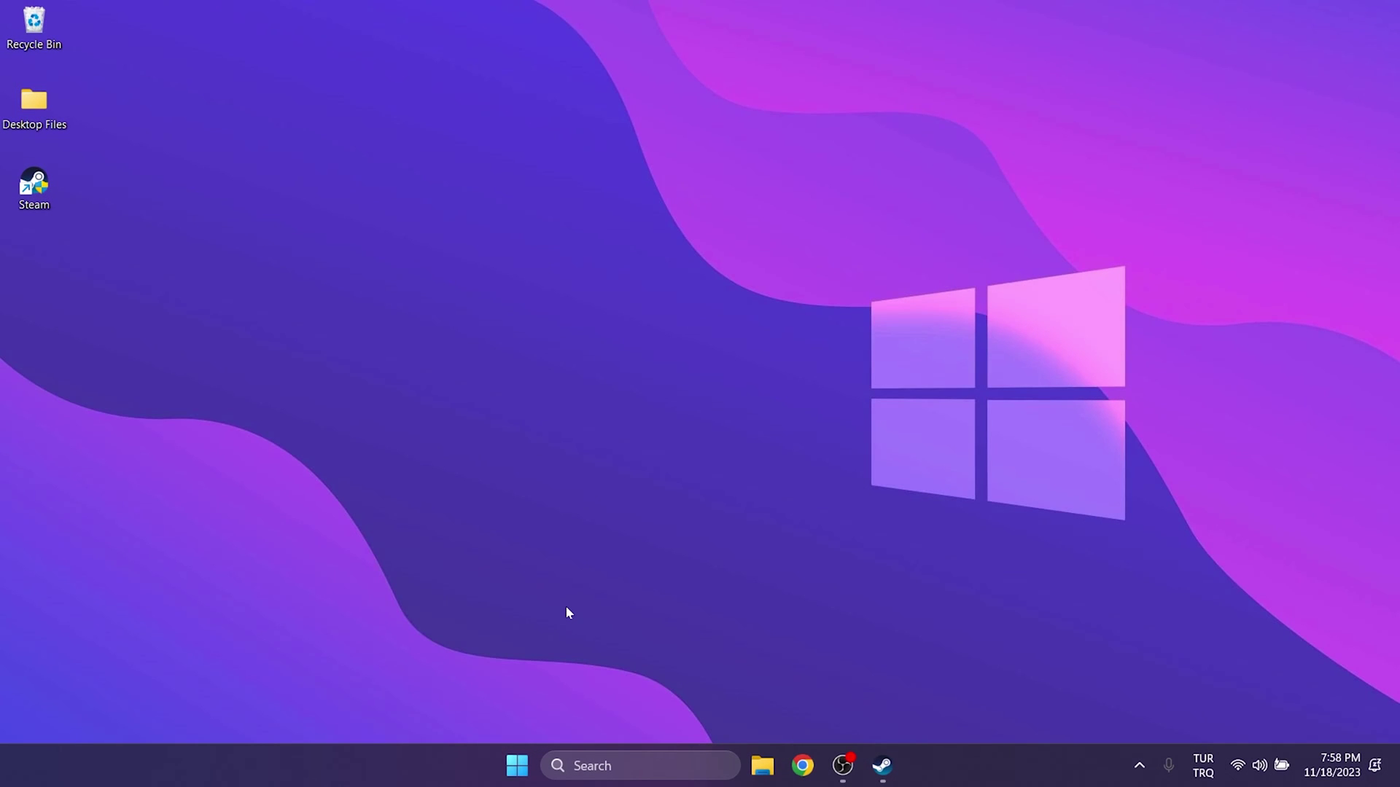
Step: Turn off the Steam Overlay in Steam's In Game settings
left_click(882, 765)
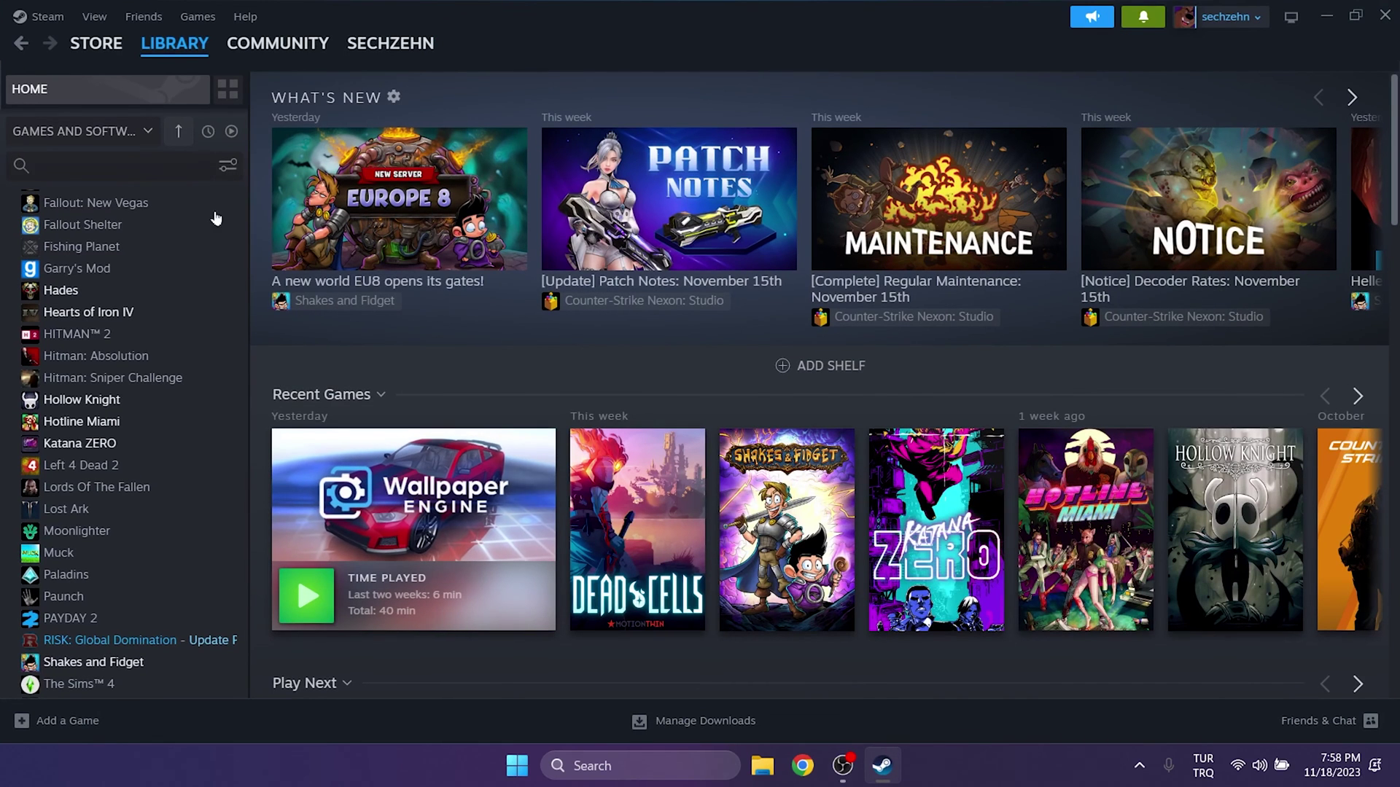
left_click(44, 16)
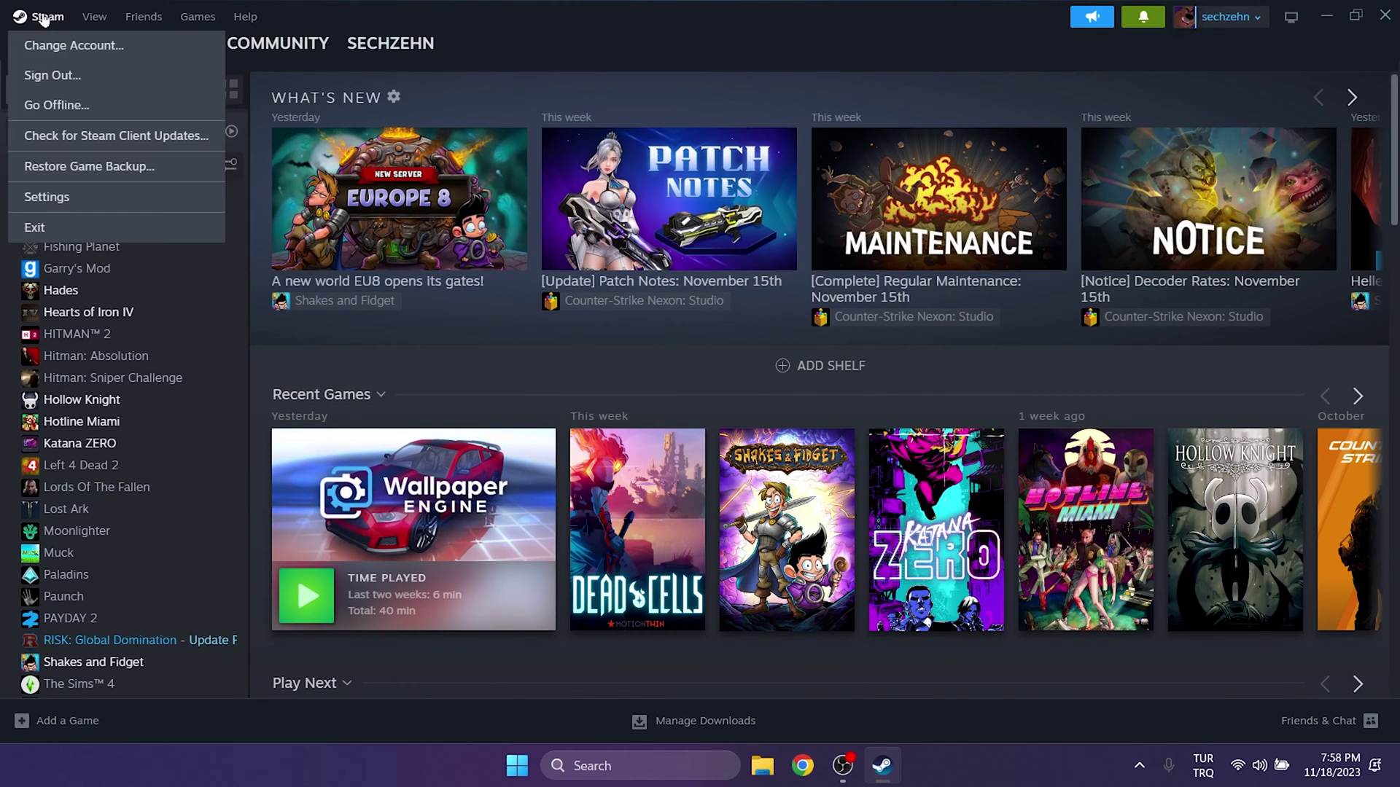
left_click(46, 195)
left_click(384, 500)
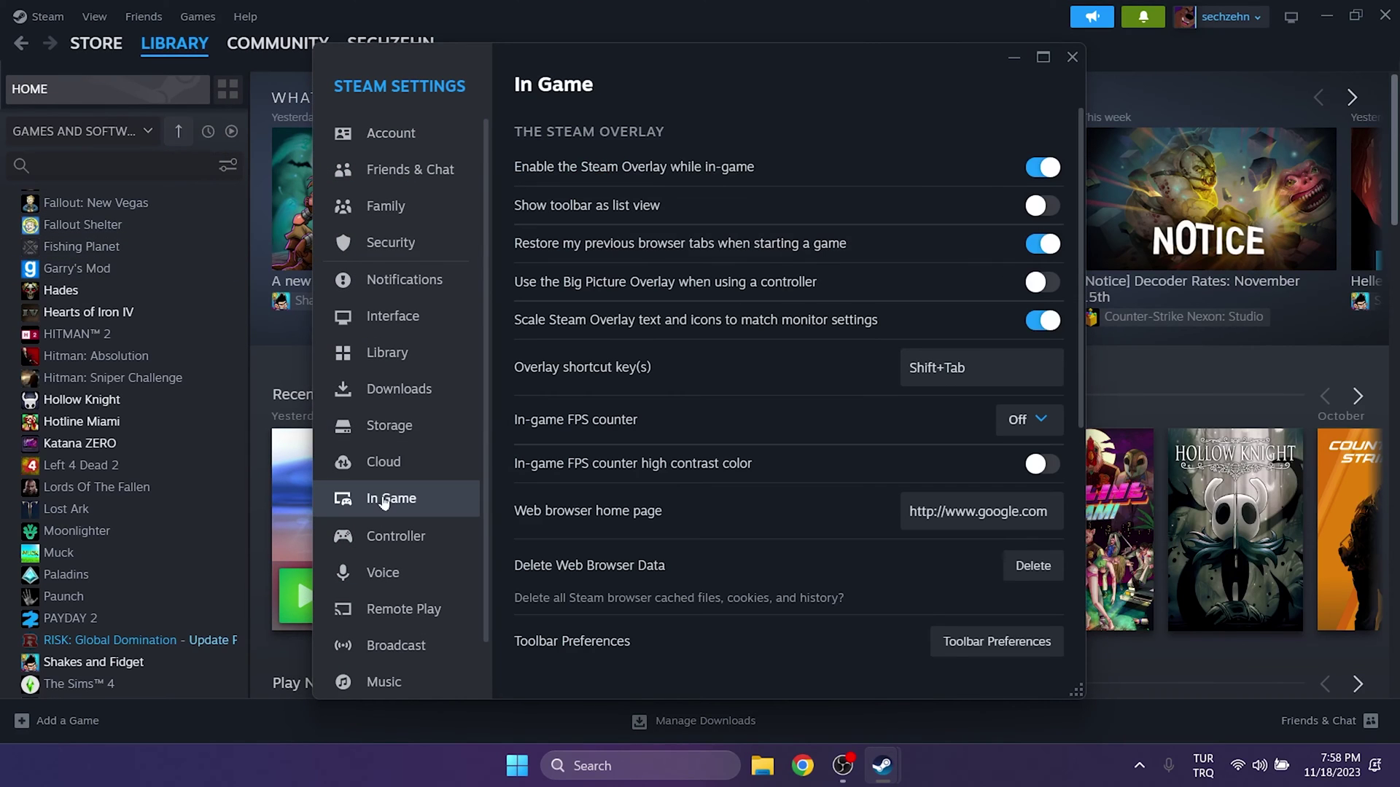
left_click(1040, 178)
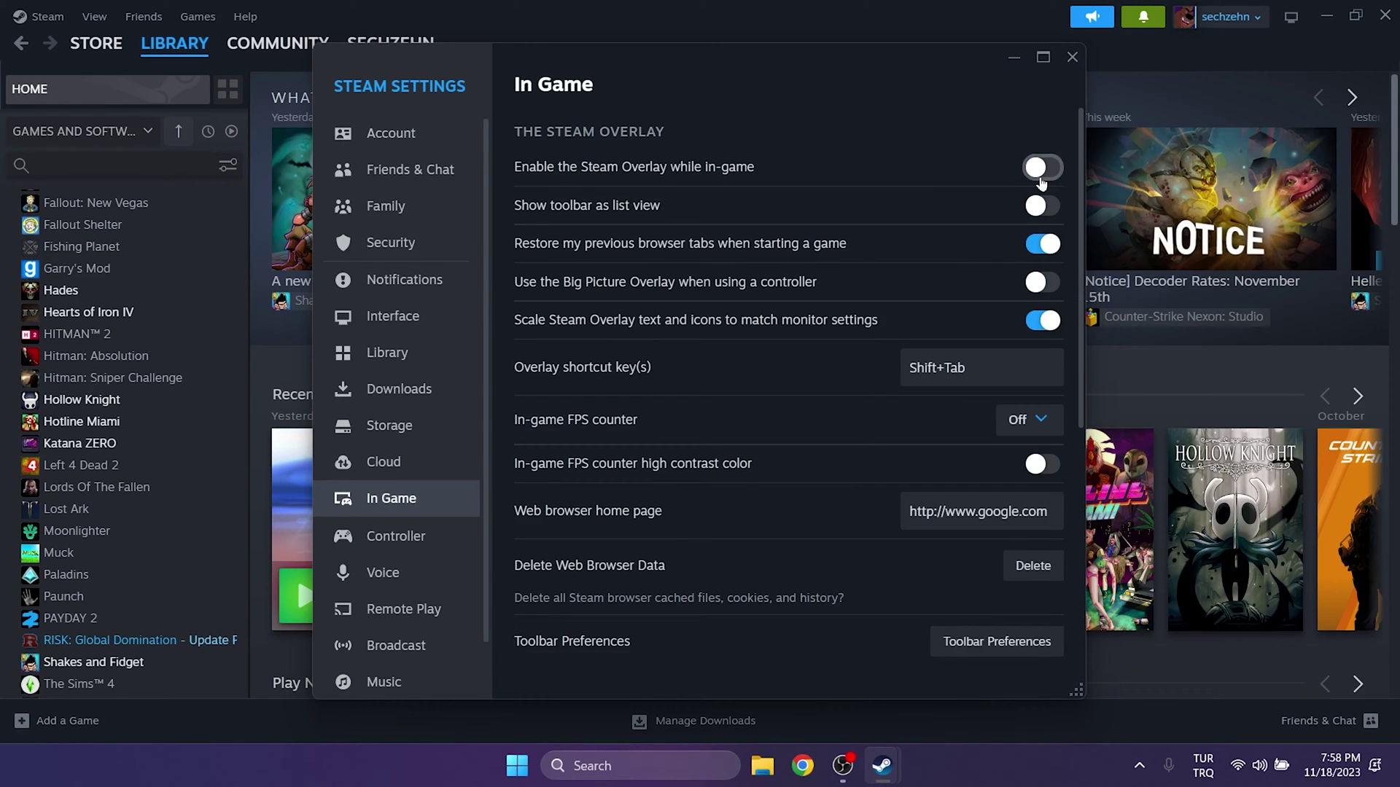
Step: Clear Steam's download cache and confirm the restart
left_click(390, 393)
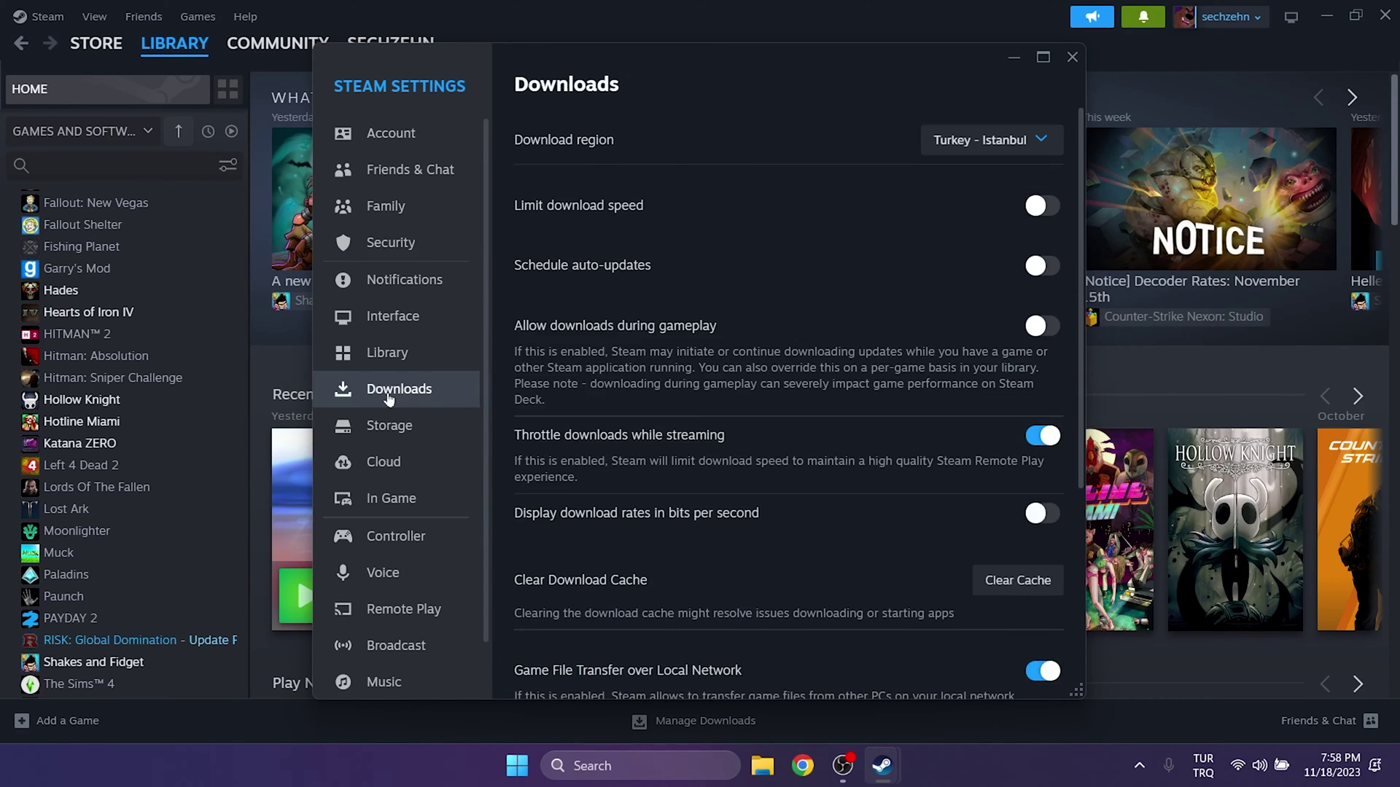
scroll(761, 411, "down", 3)
left_click(1007, 397)
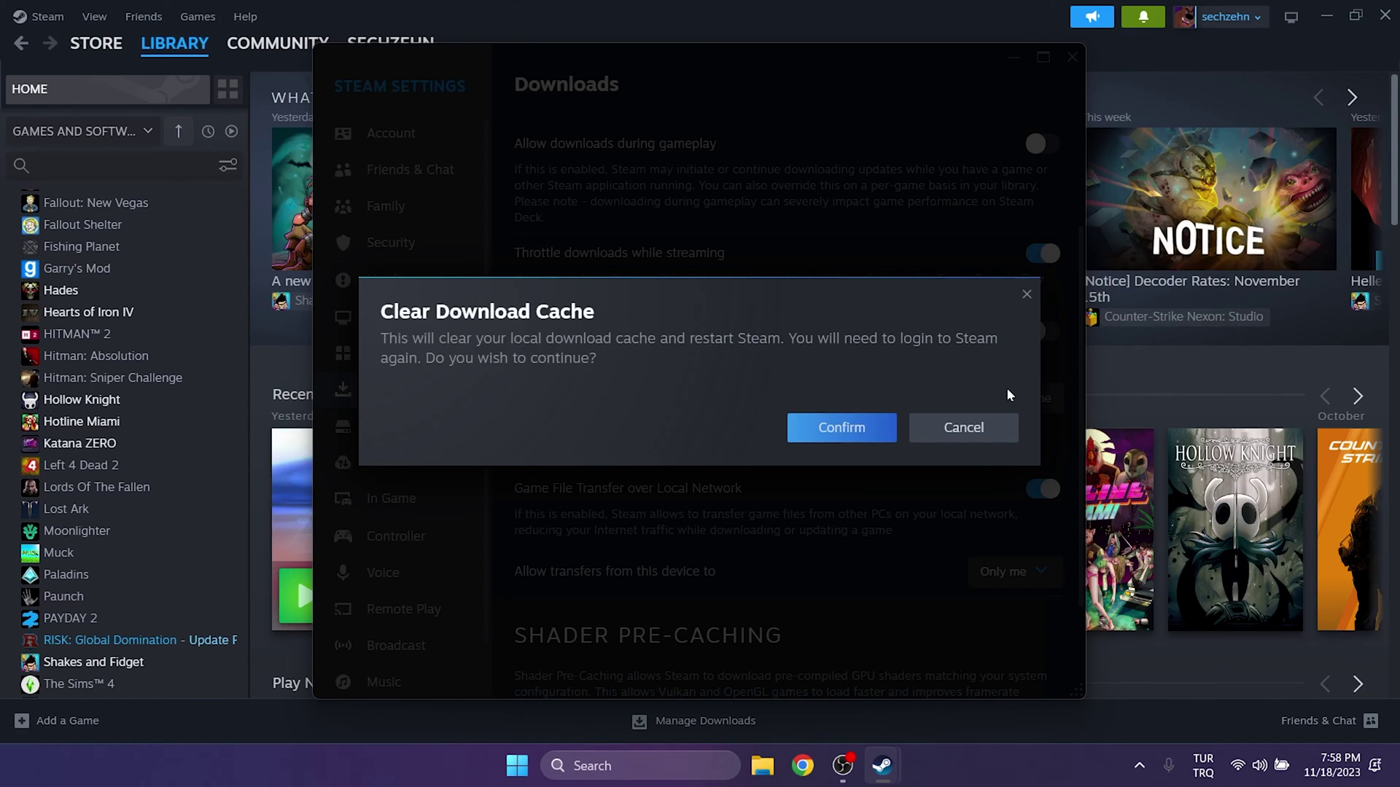
left_click(840, 428)
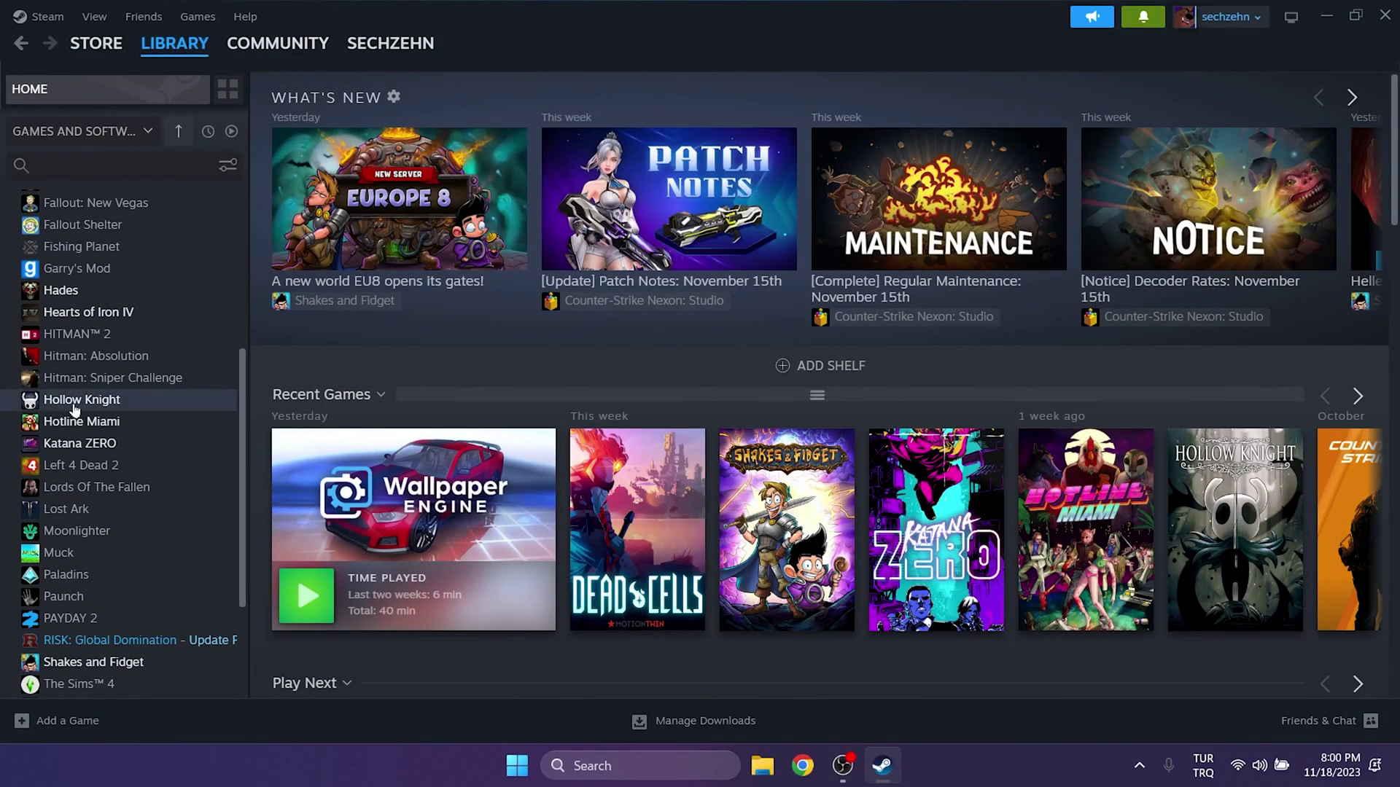
Step: Browse Katana ZERO's local files from the Steam library in a maximised Explorer window
left_click(58, 445)
right_click(59, 451)
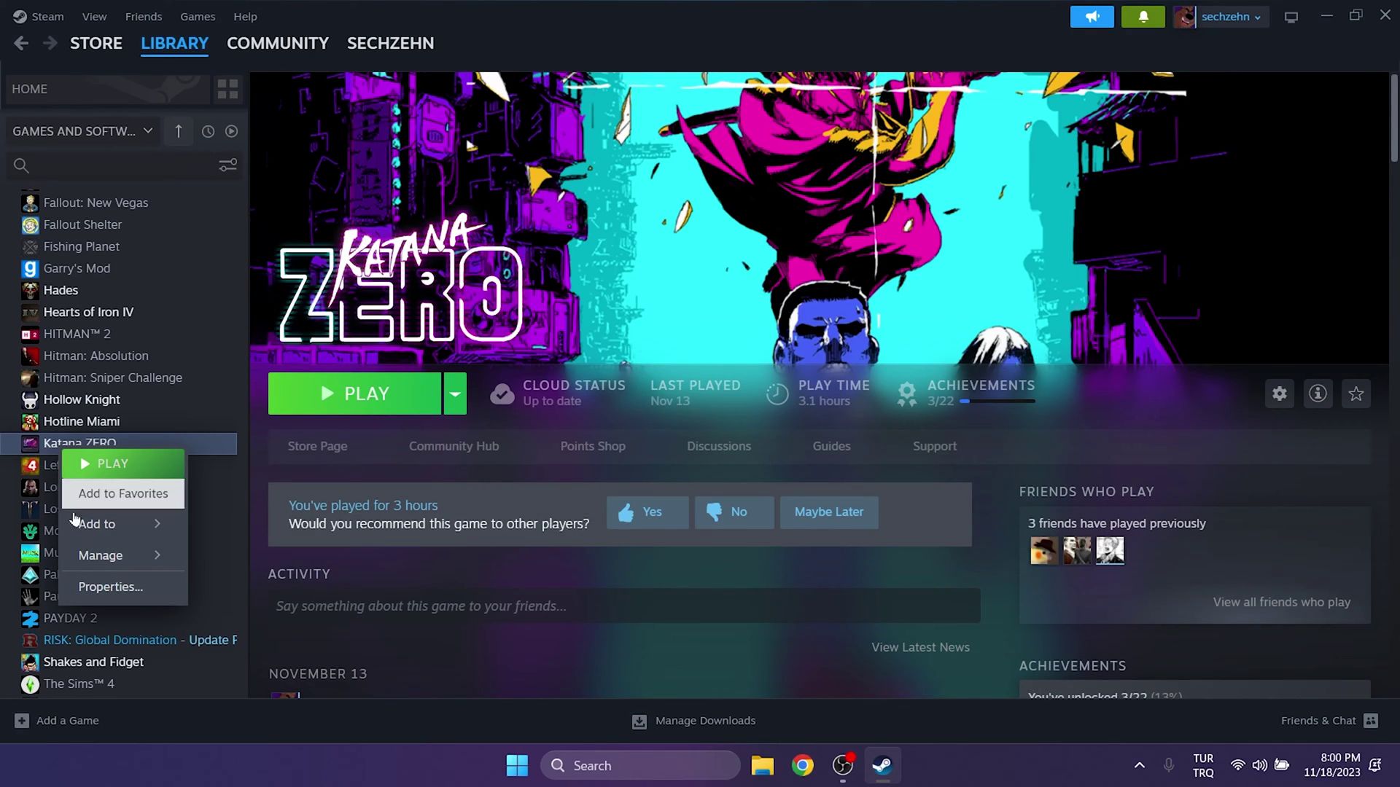
mouse_move(109, 556)
left_click(212, 590)
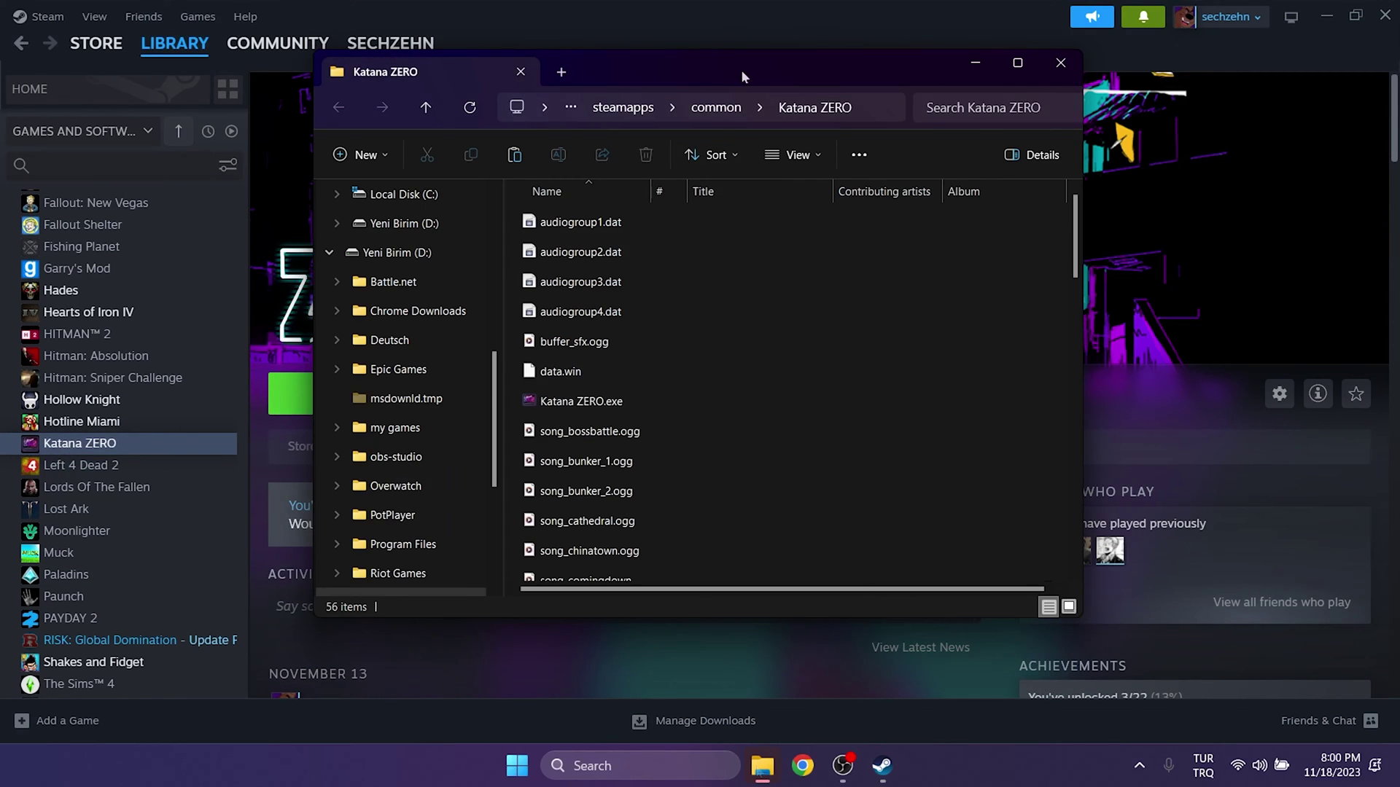
double_click(741, 68)
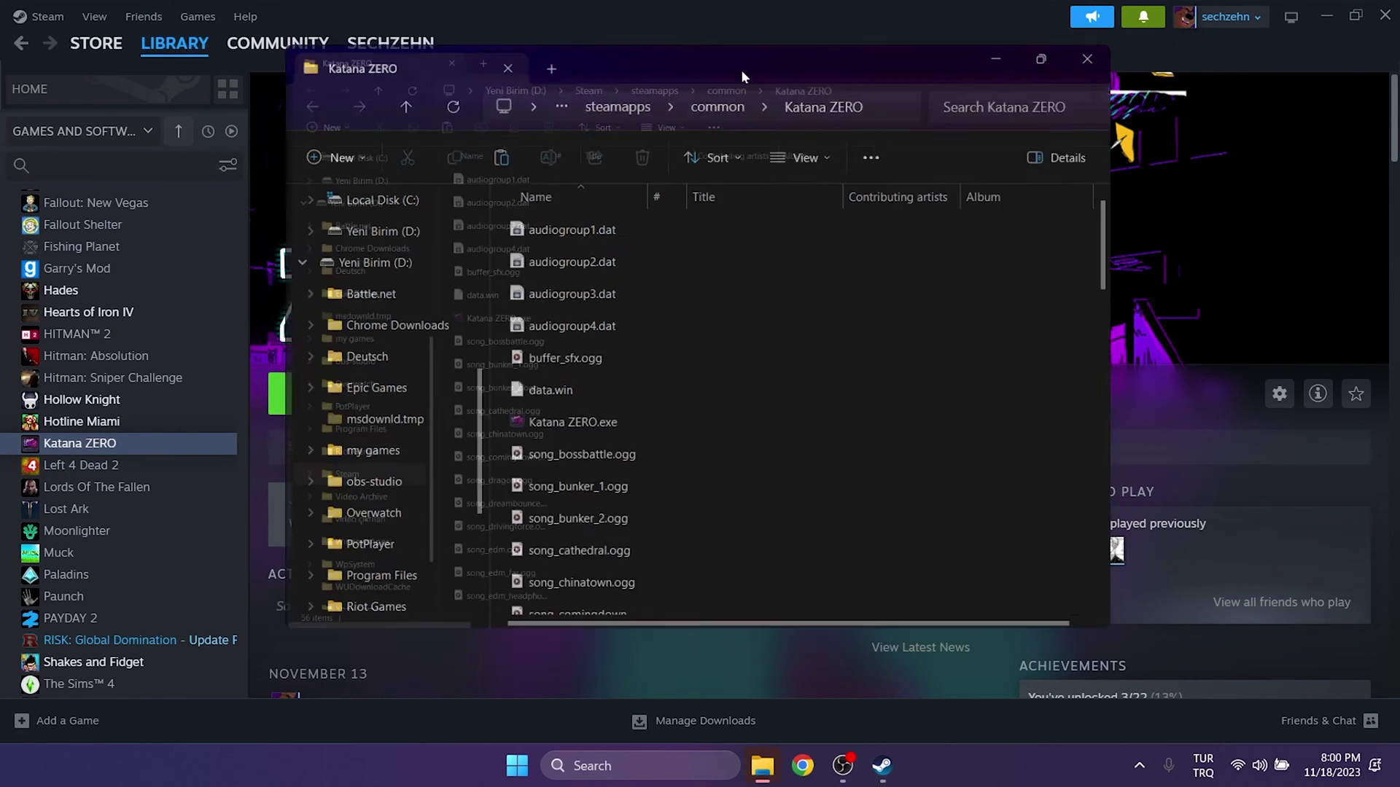
scroll(761, 405, "down", 4)
scroll(758, 406, "up", 4)
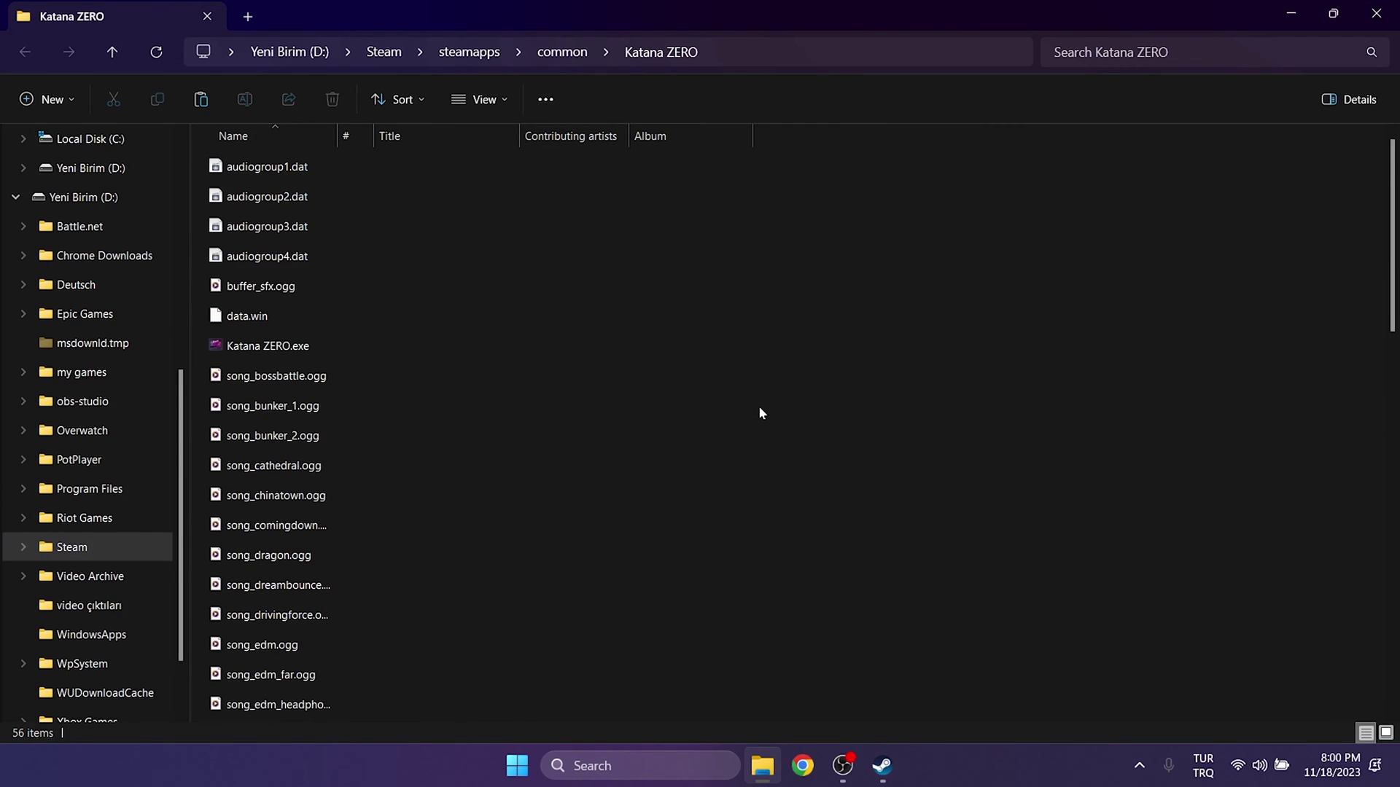
Step: Disable fullscreen optimizations in Katana ZERO.exe's Compatibility properties and apply
left_click(299, 349)
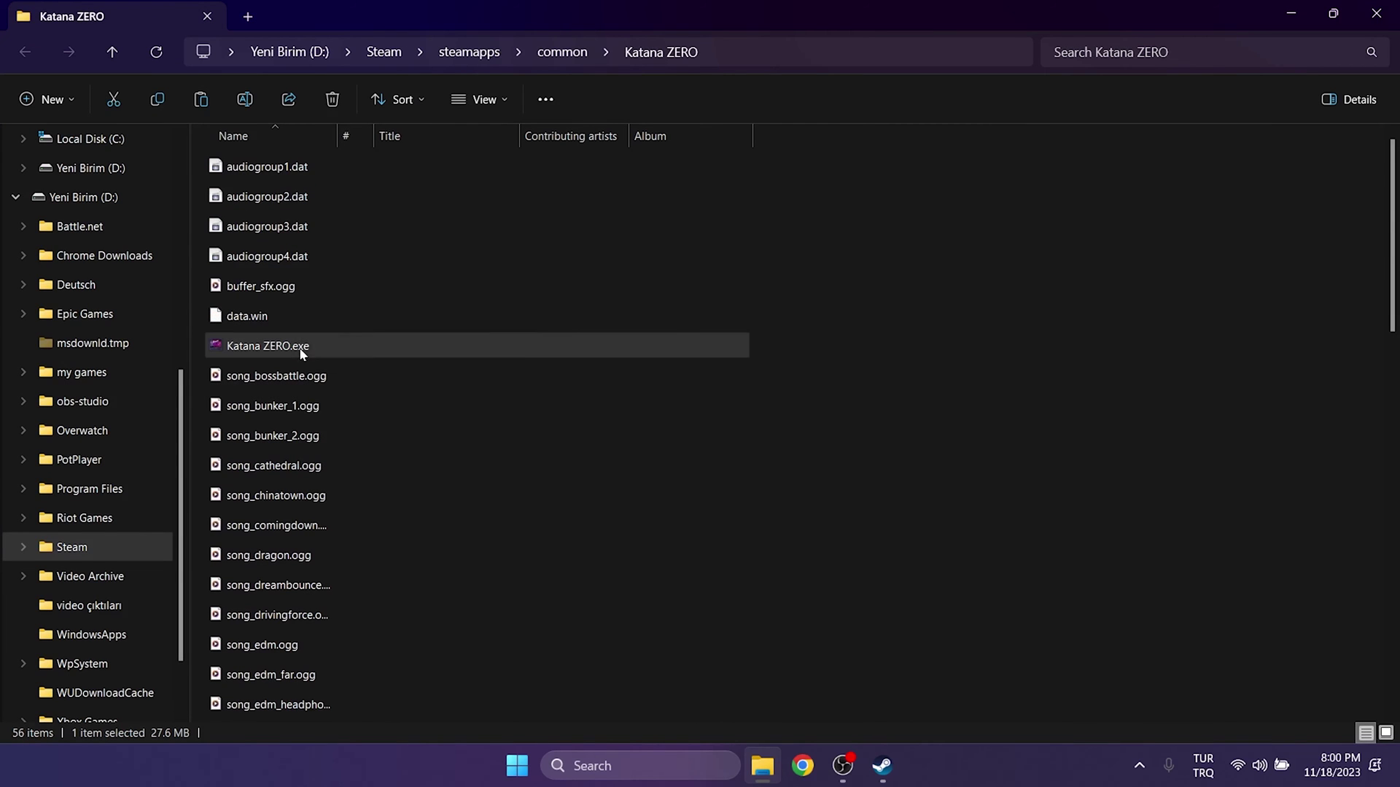
right_click(300, 348)
left_click(351, 481)
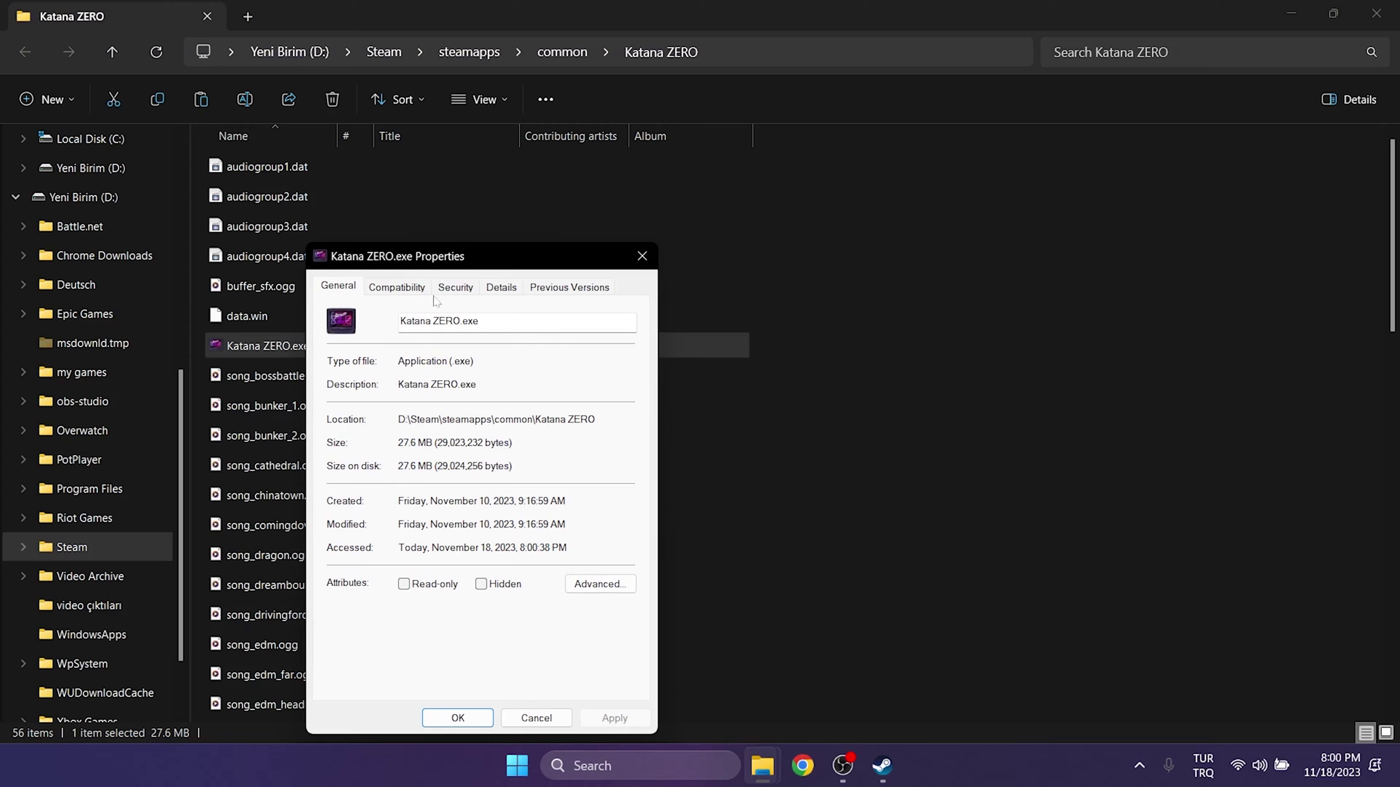
left_click(398, 289)
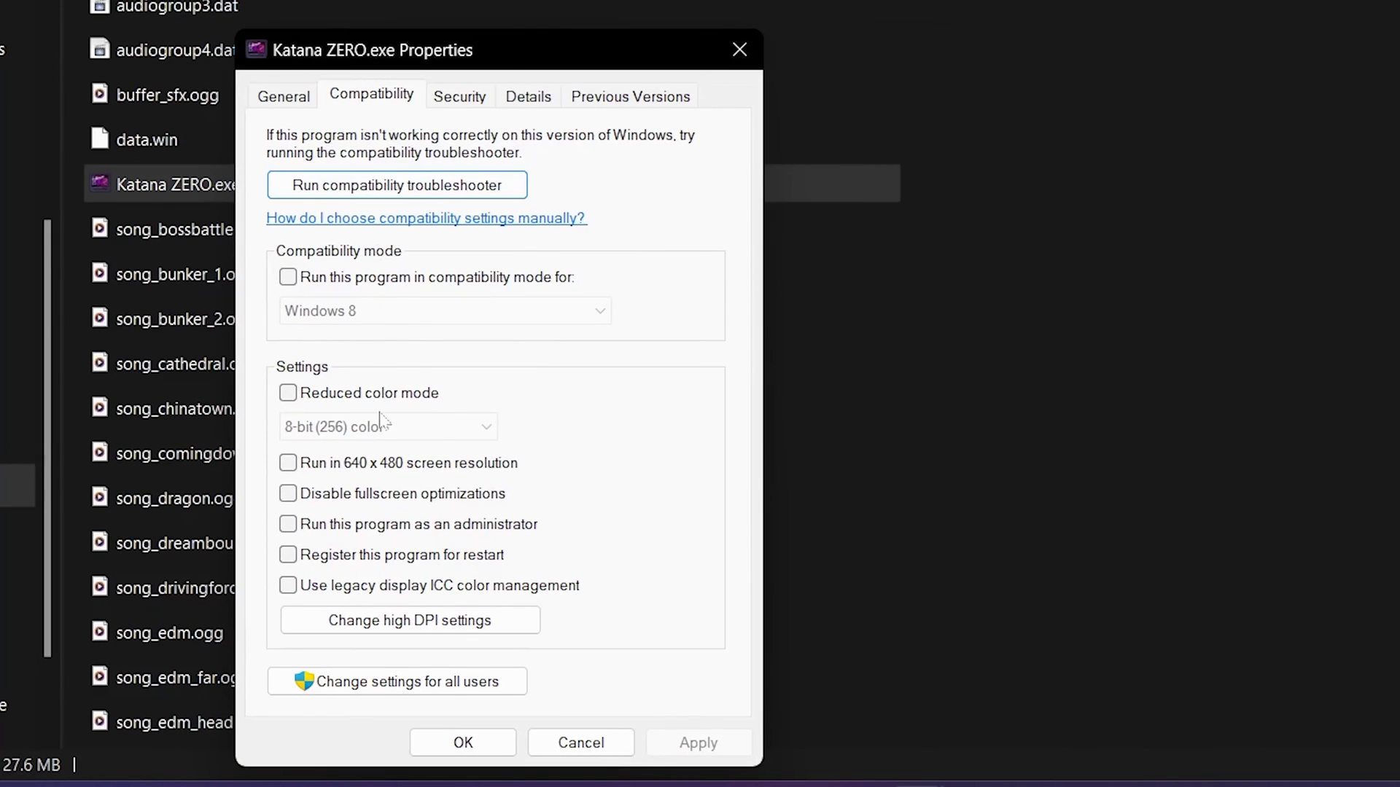
left_click(289, 495)
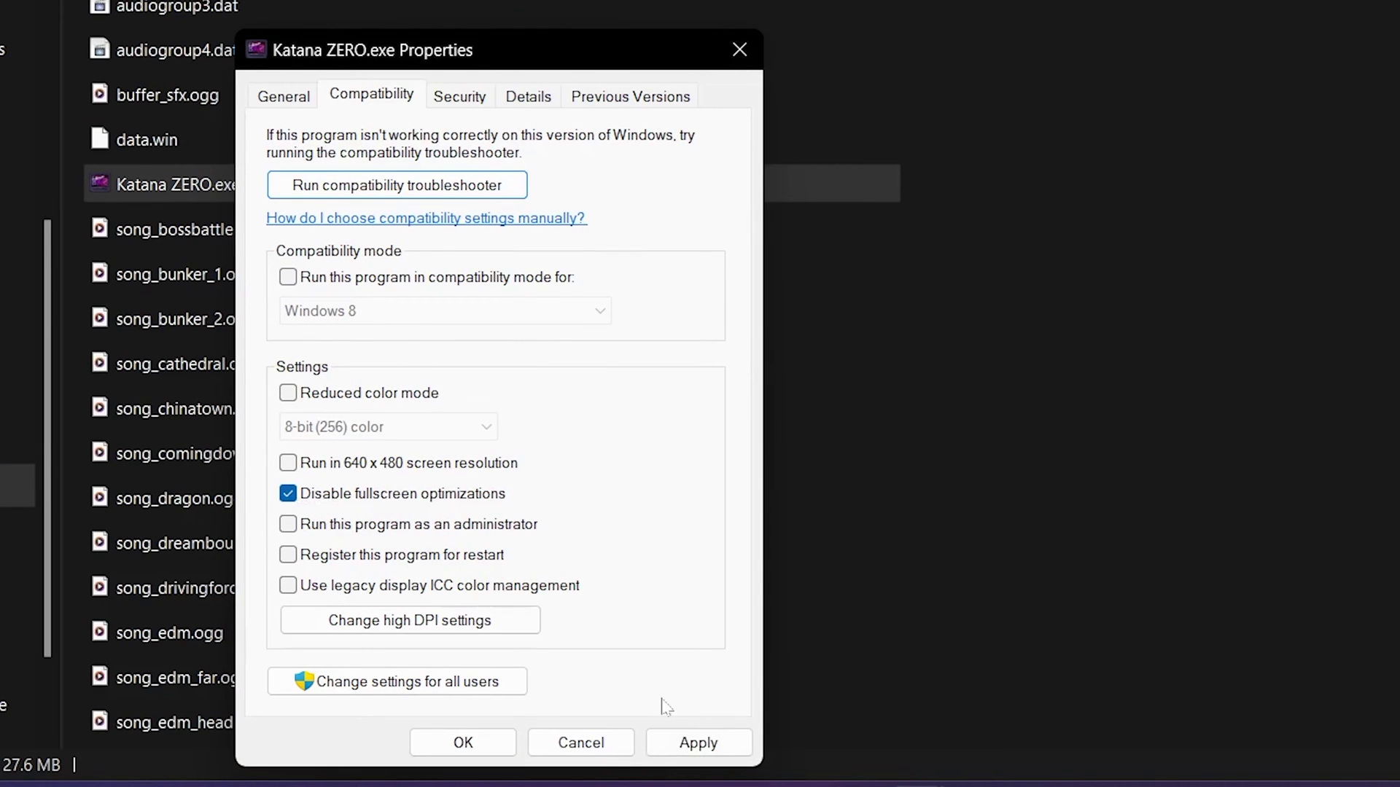
left_click(701, 742)
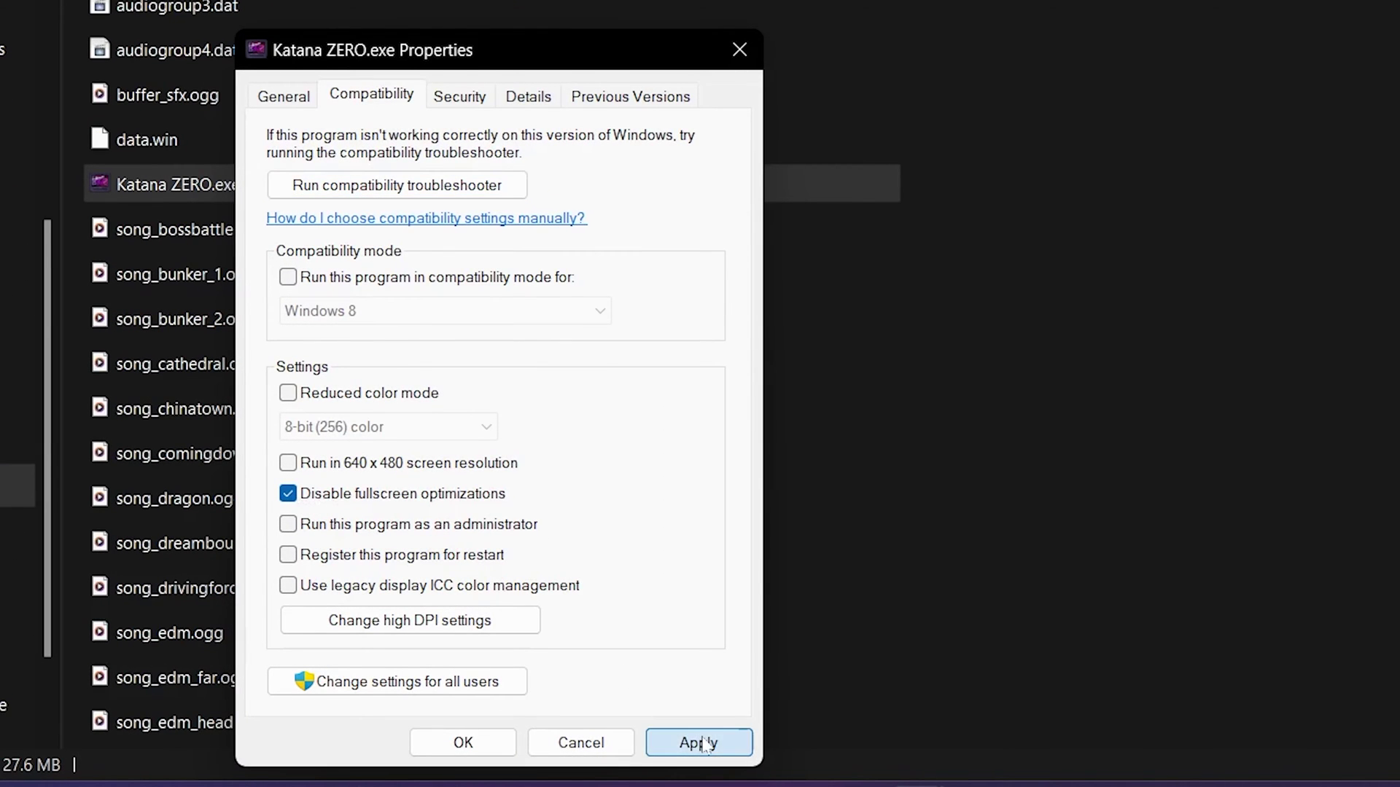
left_click(463, 742)
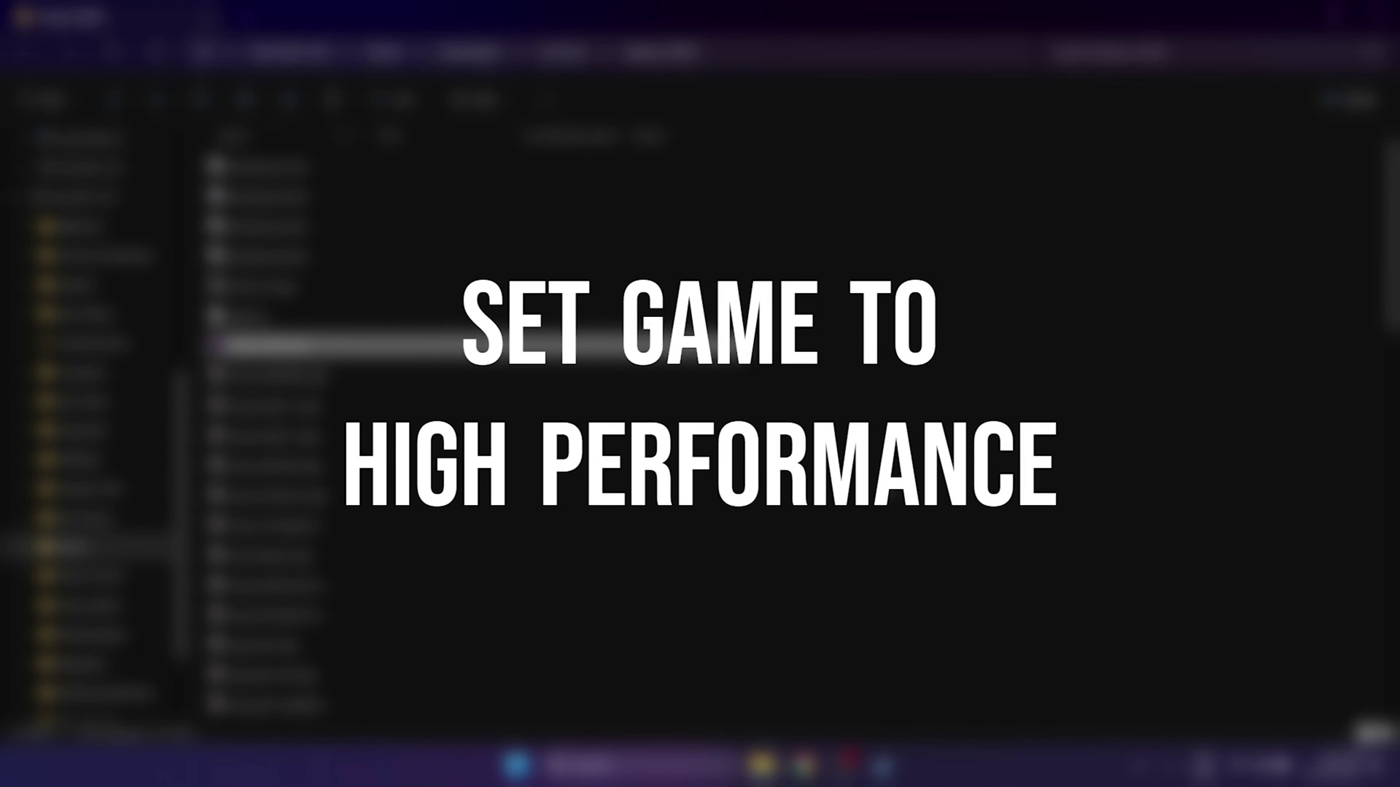
Step: Search 'graphics settings' and open the Graphics settings page, scrolling through its app list
left_click(884, 487)
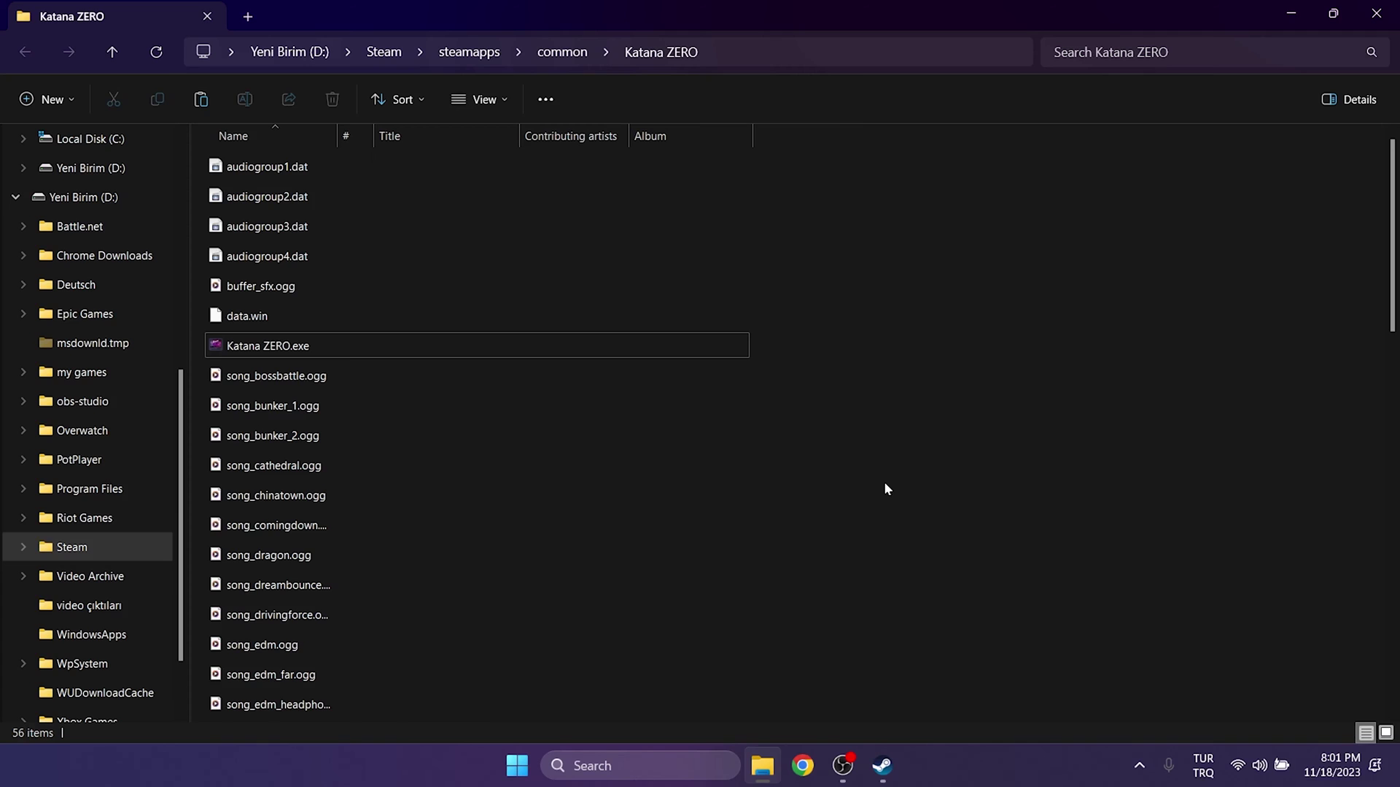
left_click(598, 765)
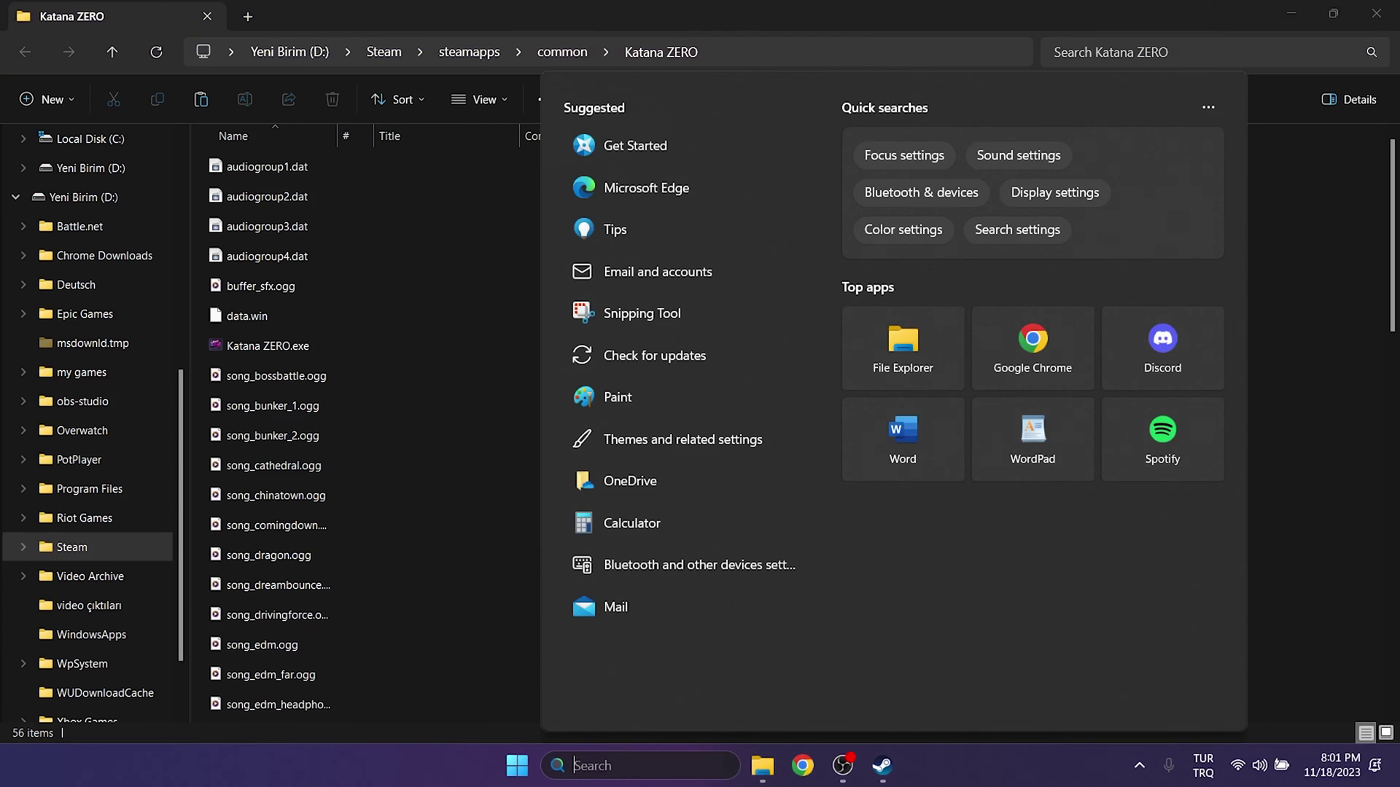
type("google Chrome")
key("ctrl+a")
type("graphics settings")
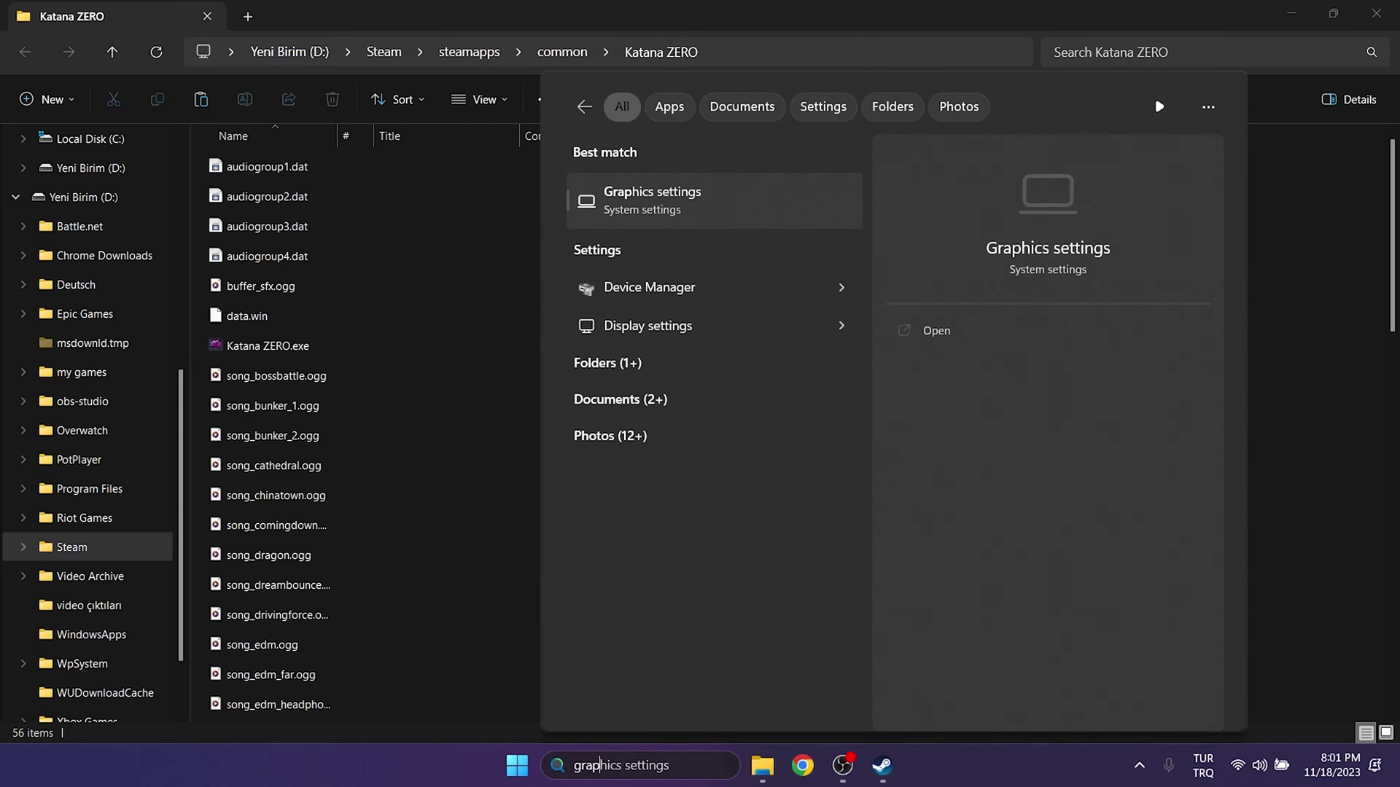
left_click(679, 195)
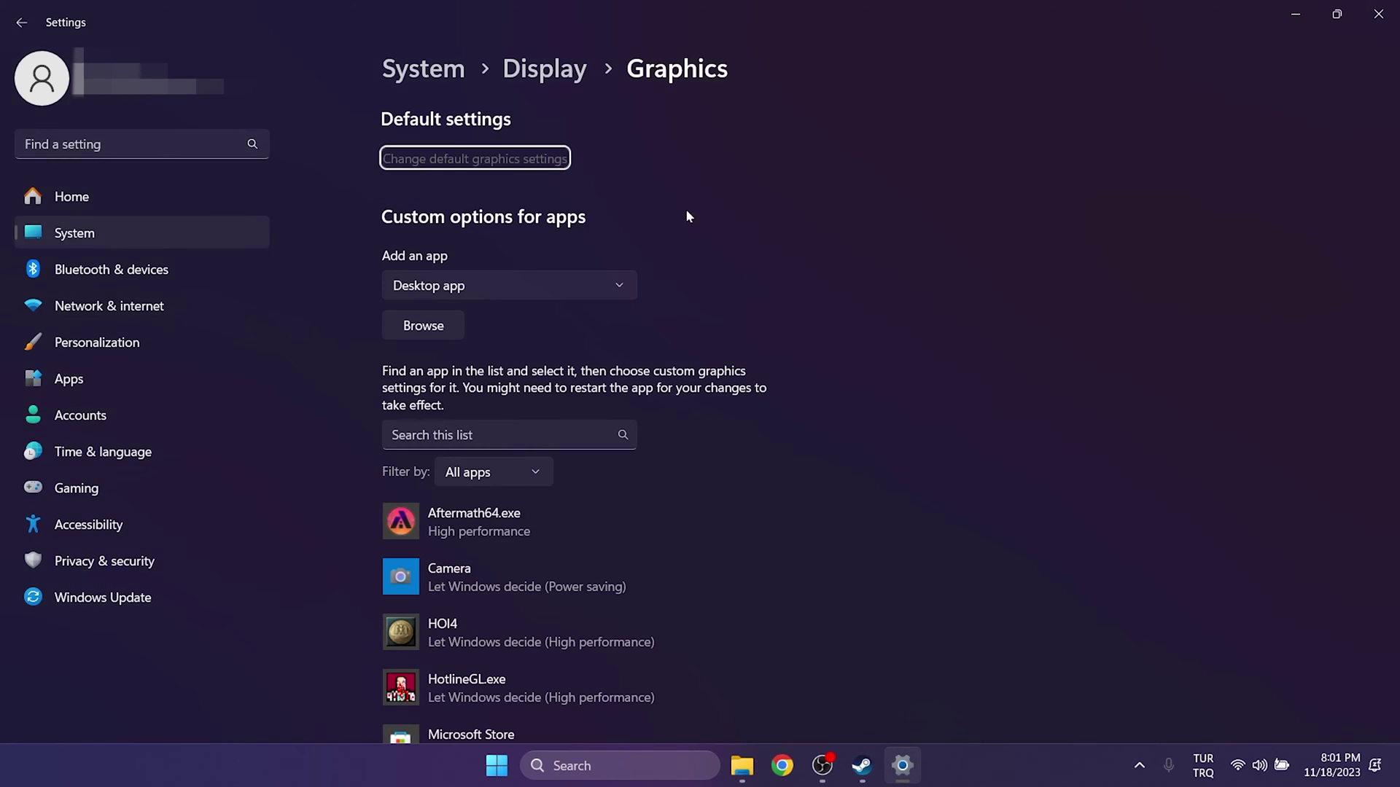
scroll(928, 409, "down", 5)
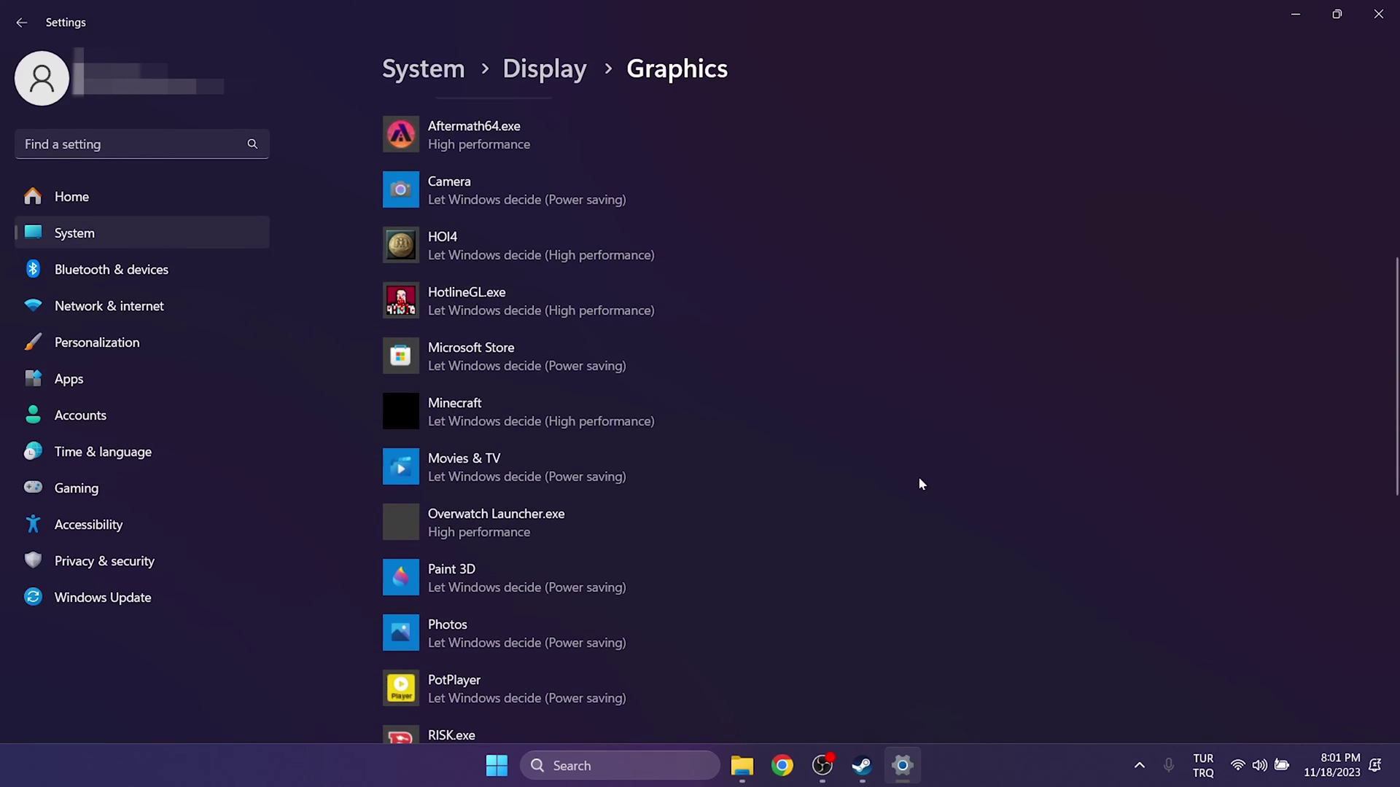
scroll(907, 499, "down", 7)
scroll(834, 618, "up", 1)
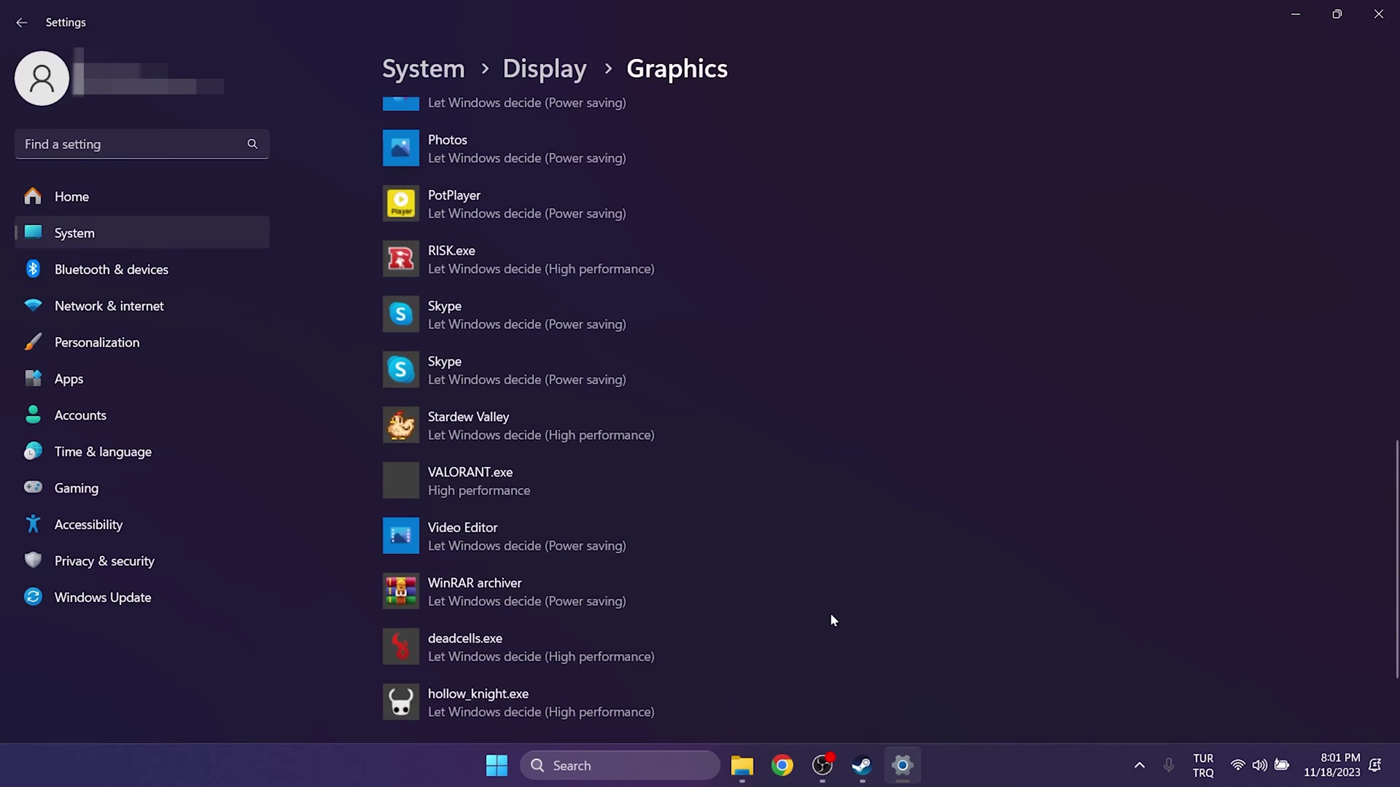
scroll(831, 618, "up", 10)
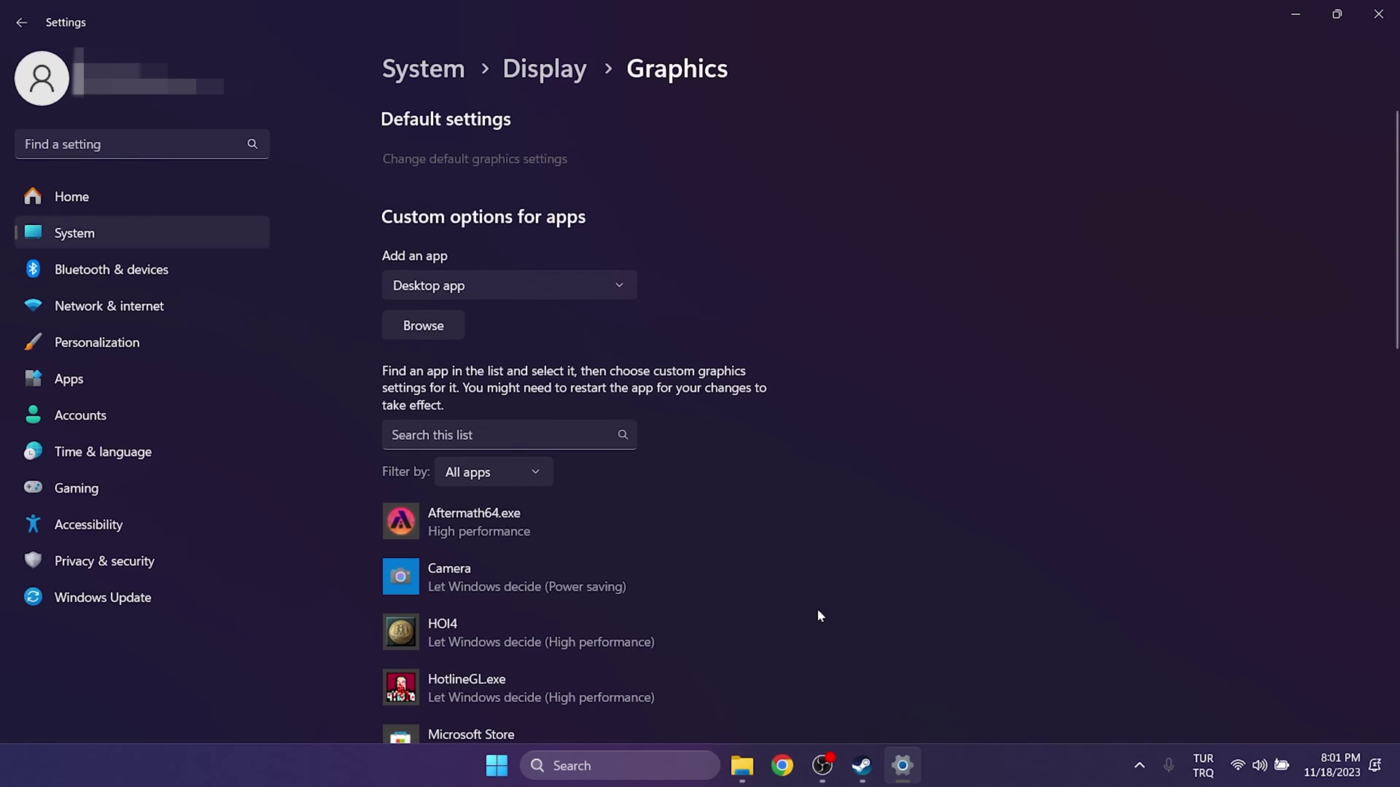
Step: Add D:\Steam\steamapps\common\Katana ZERO\Katana ZERO.exe to the Graphics app list
left_click(429, 322)
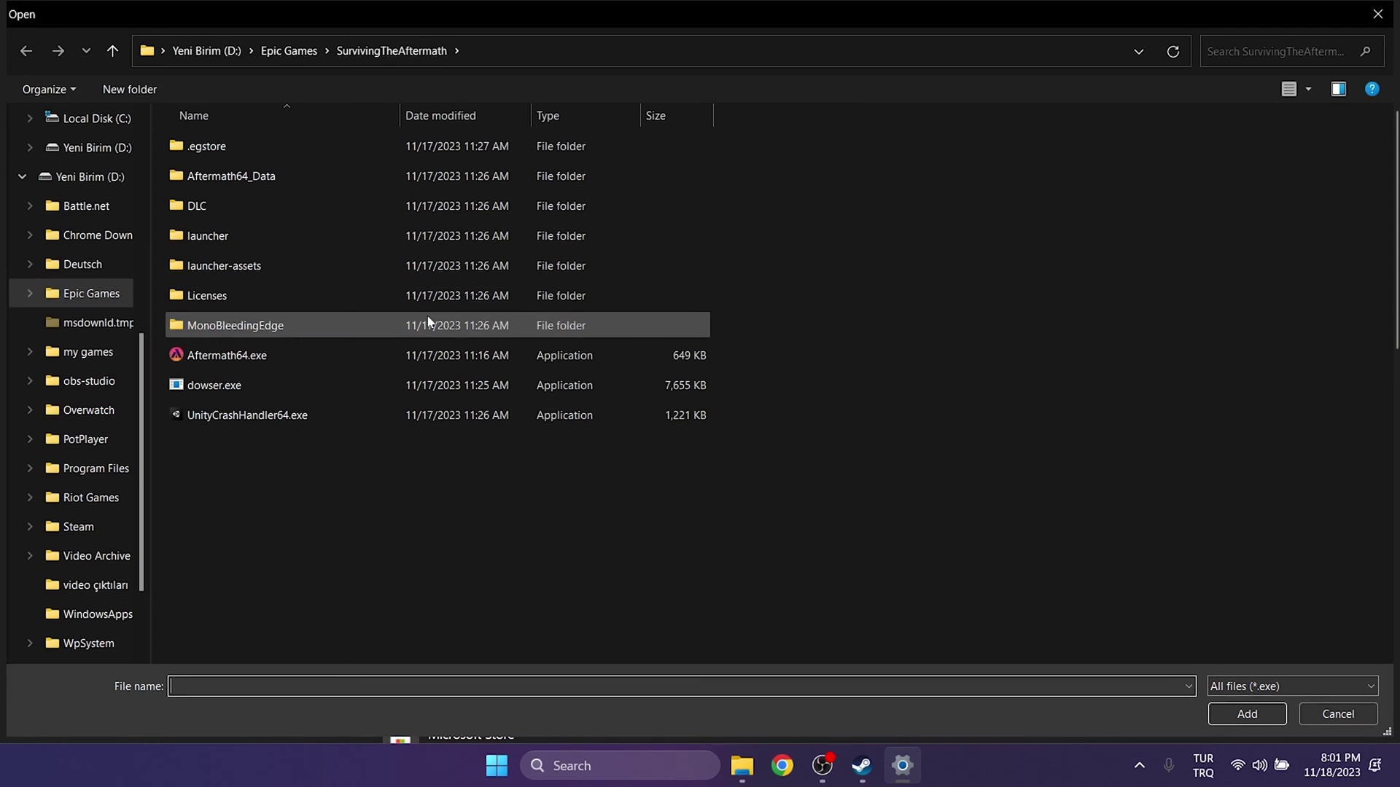
left_click(751, 771)
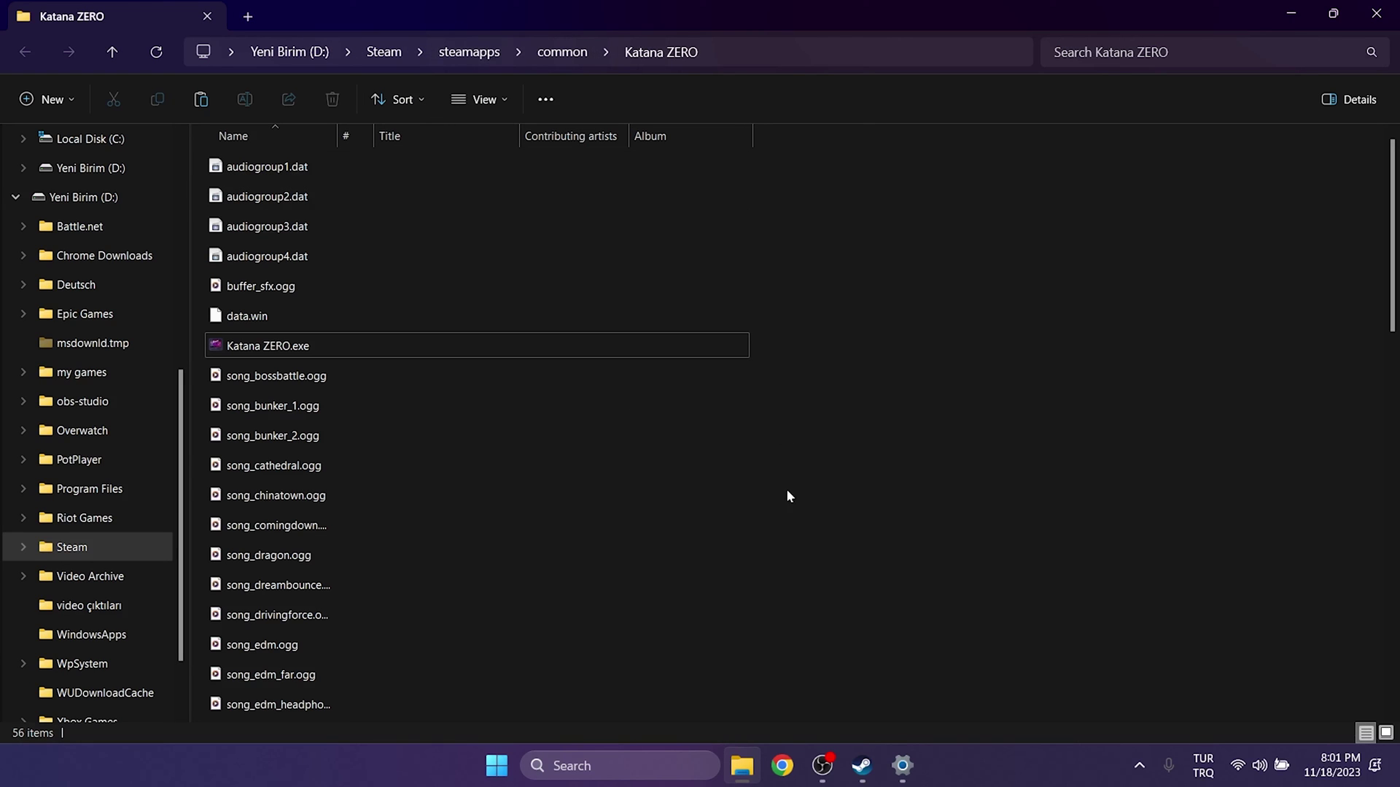
left_click(906, 779)
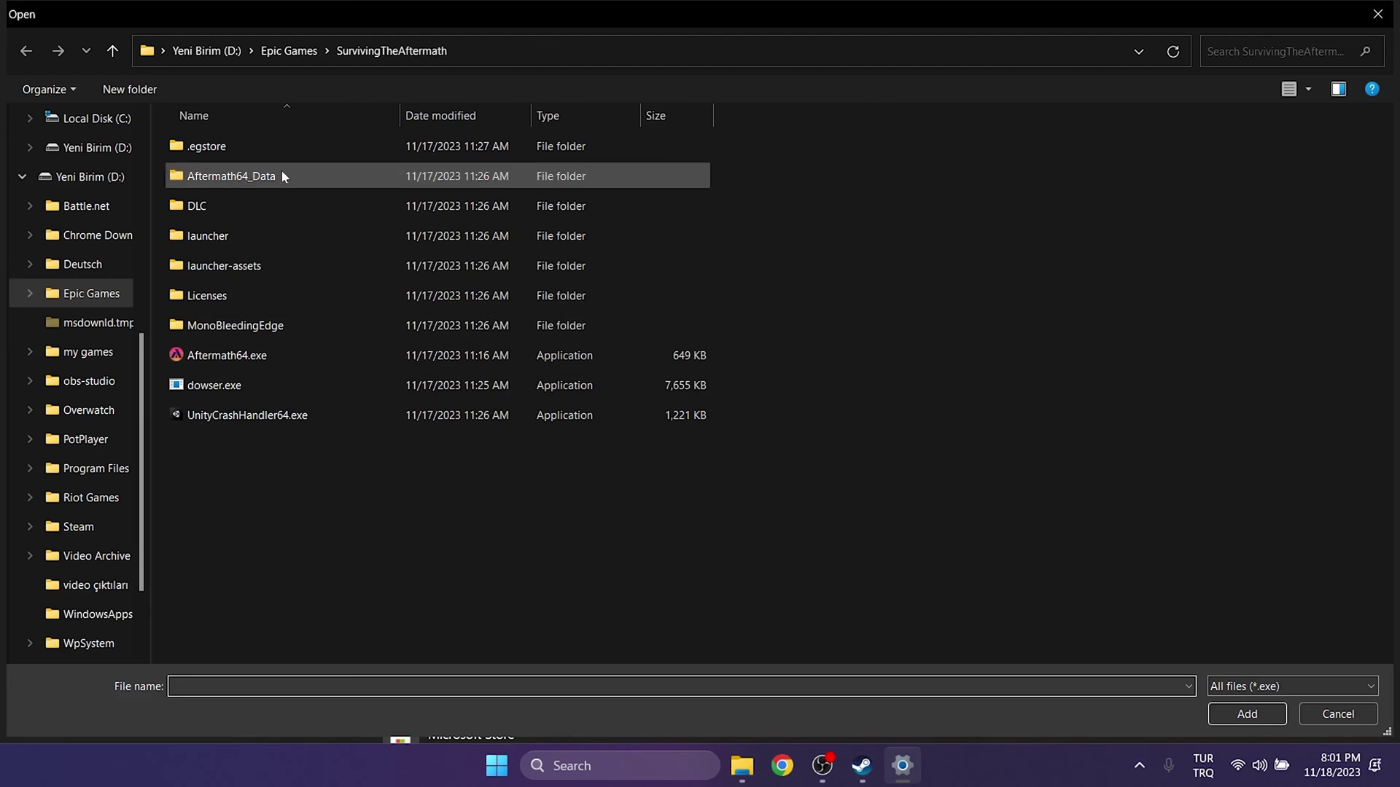
left_click(206, 50)
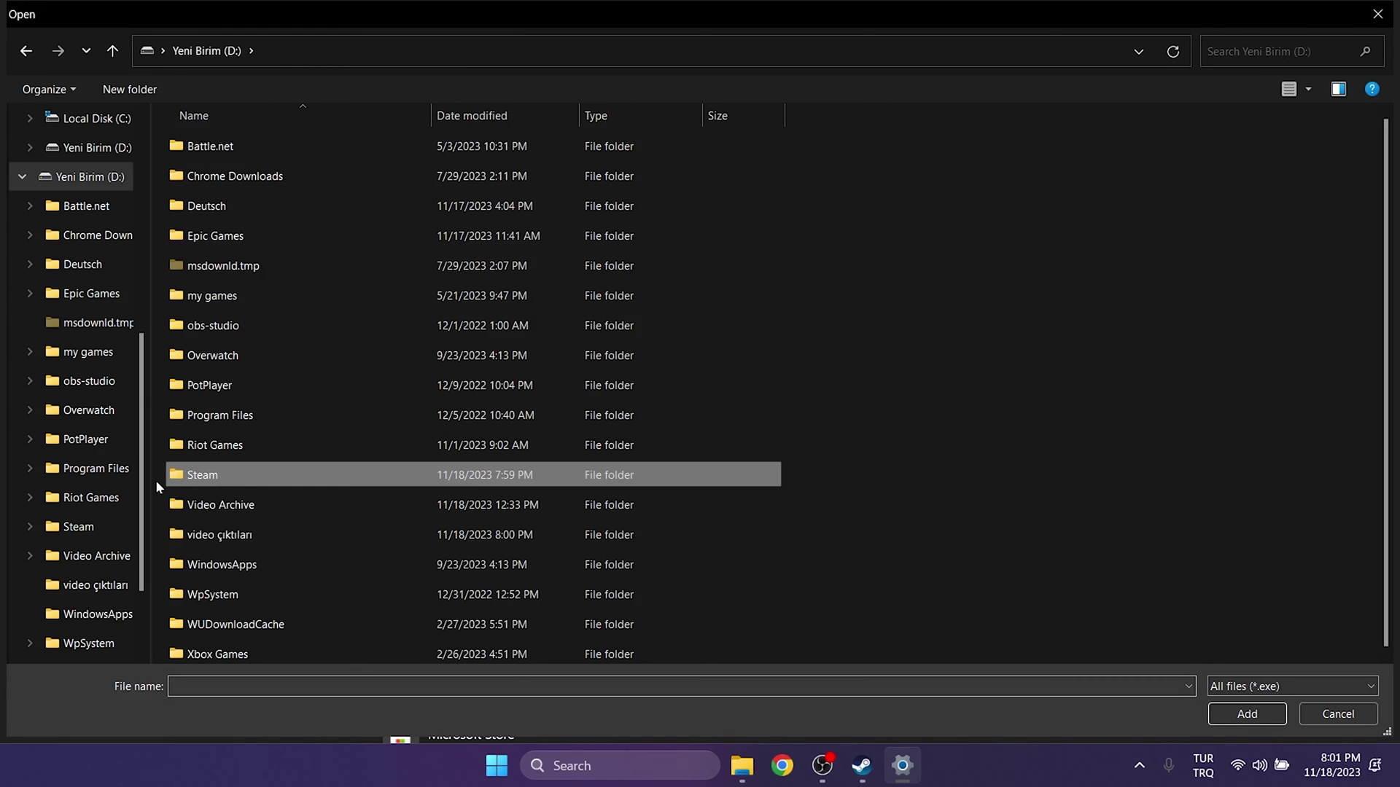
double_click(218, 475)
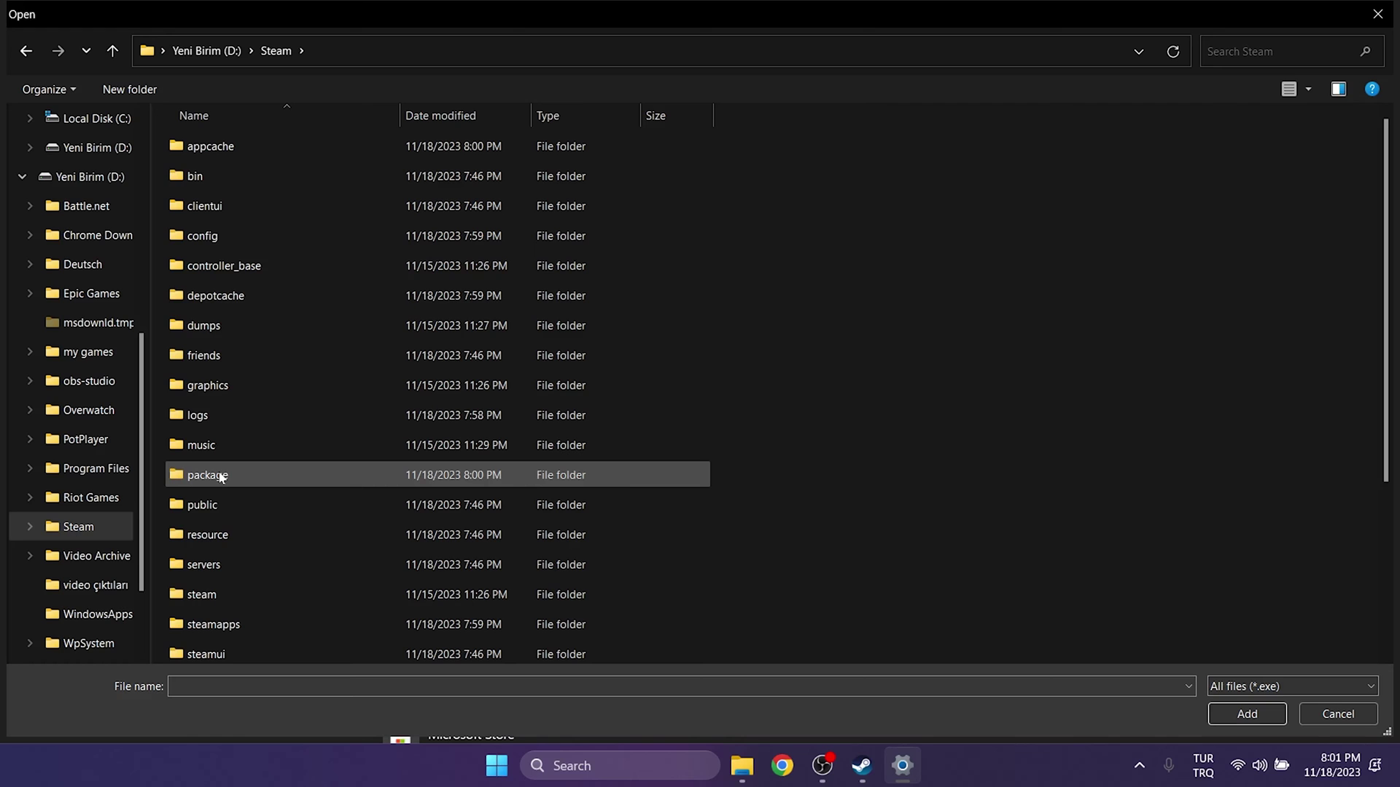
scroll(220, 478, "down", 3)
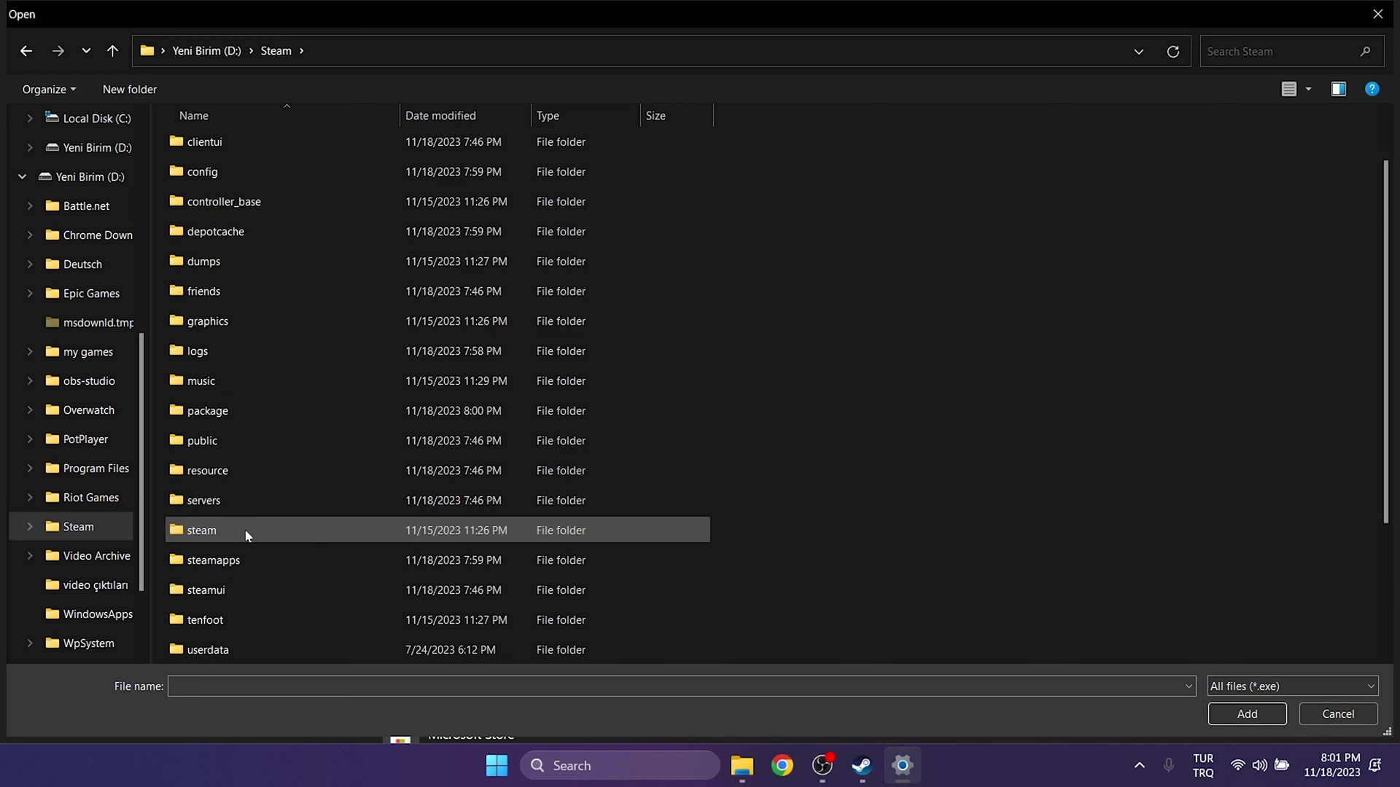
double_click(219, 470)
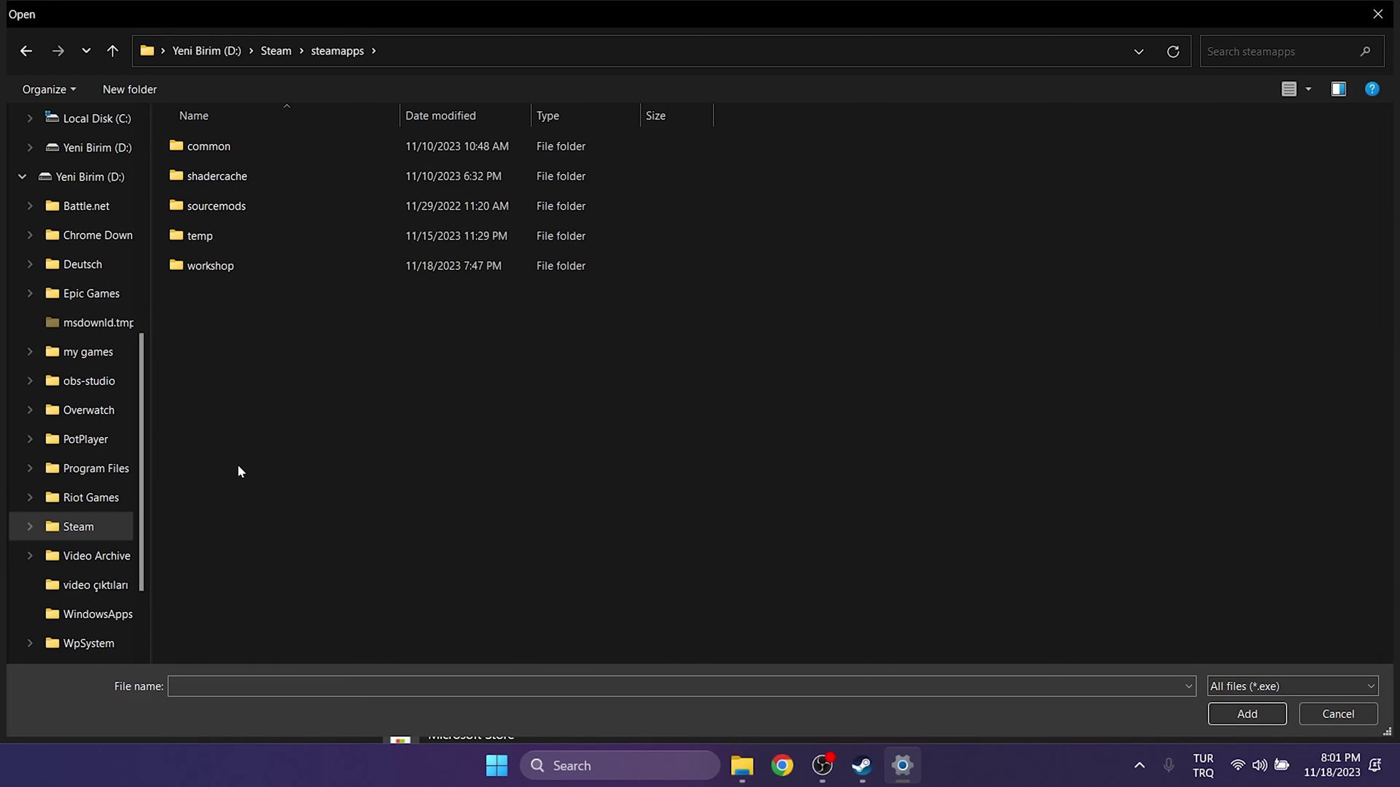
double_click(228, 149)
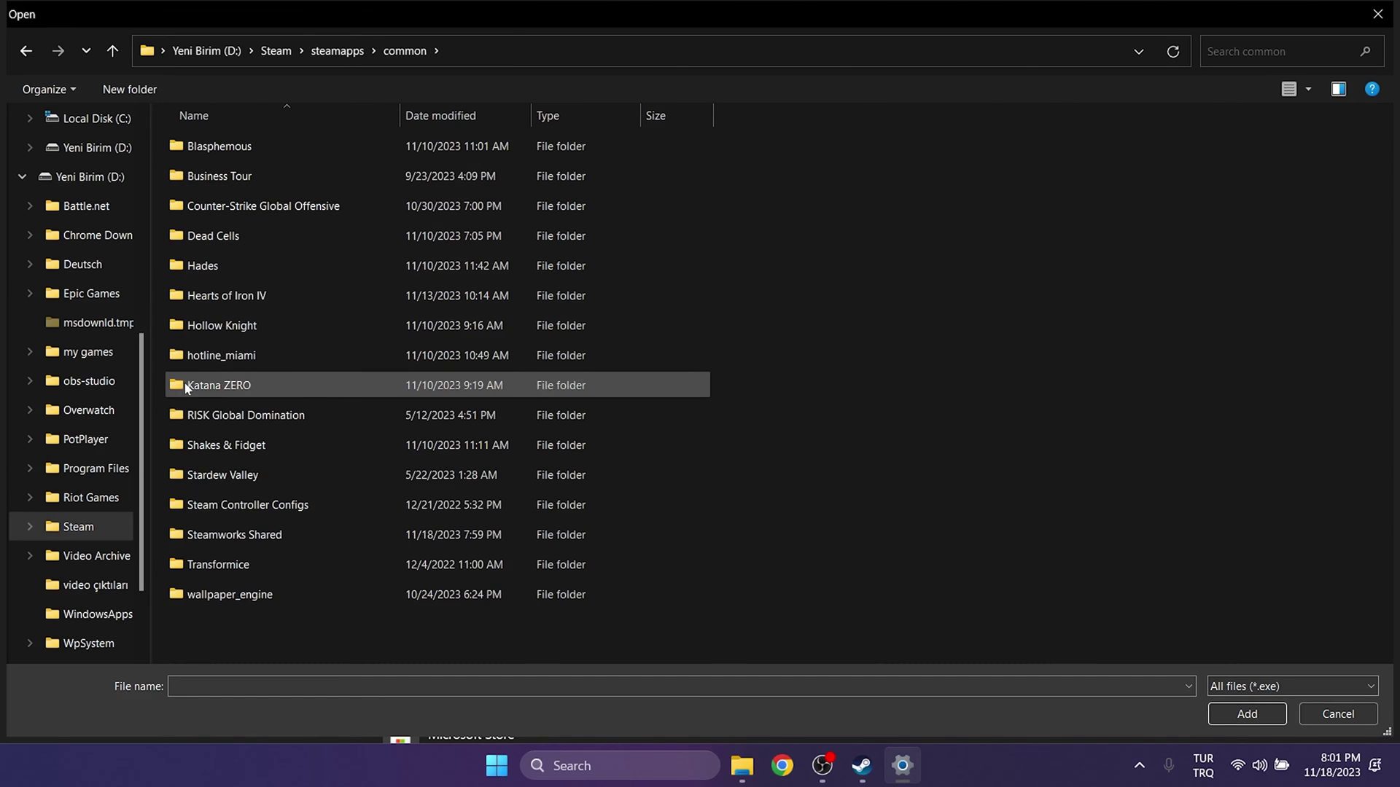
double_click(238, 386)
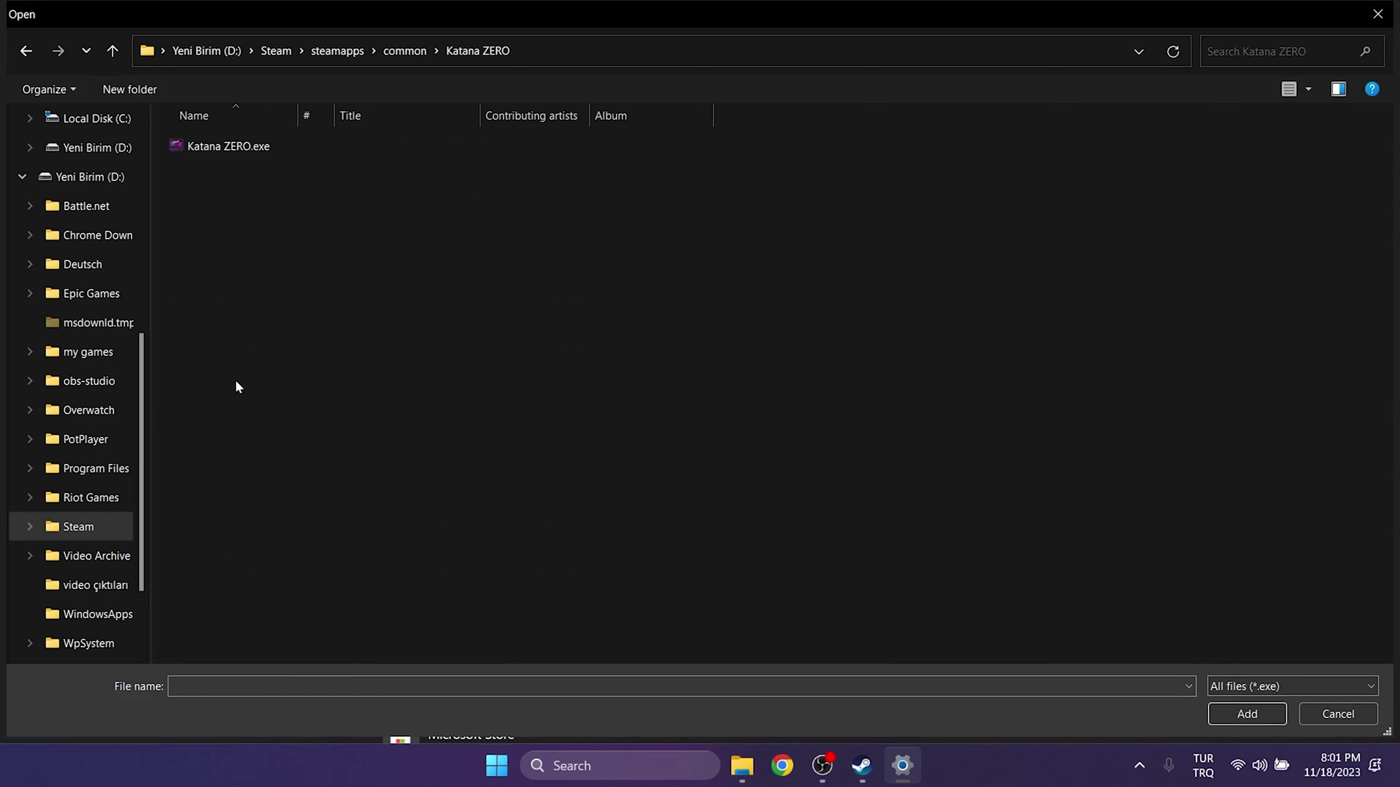
left_click(219, 149)
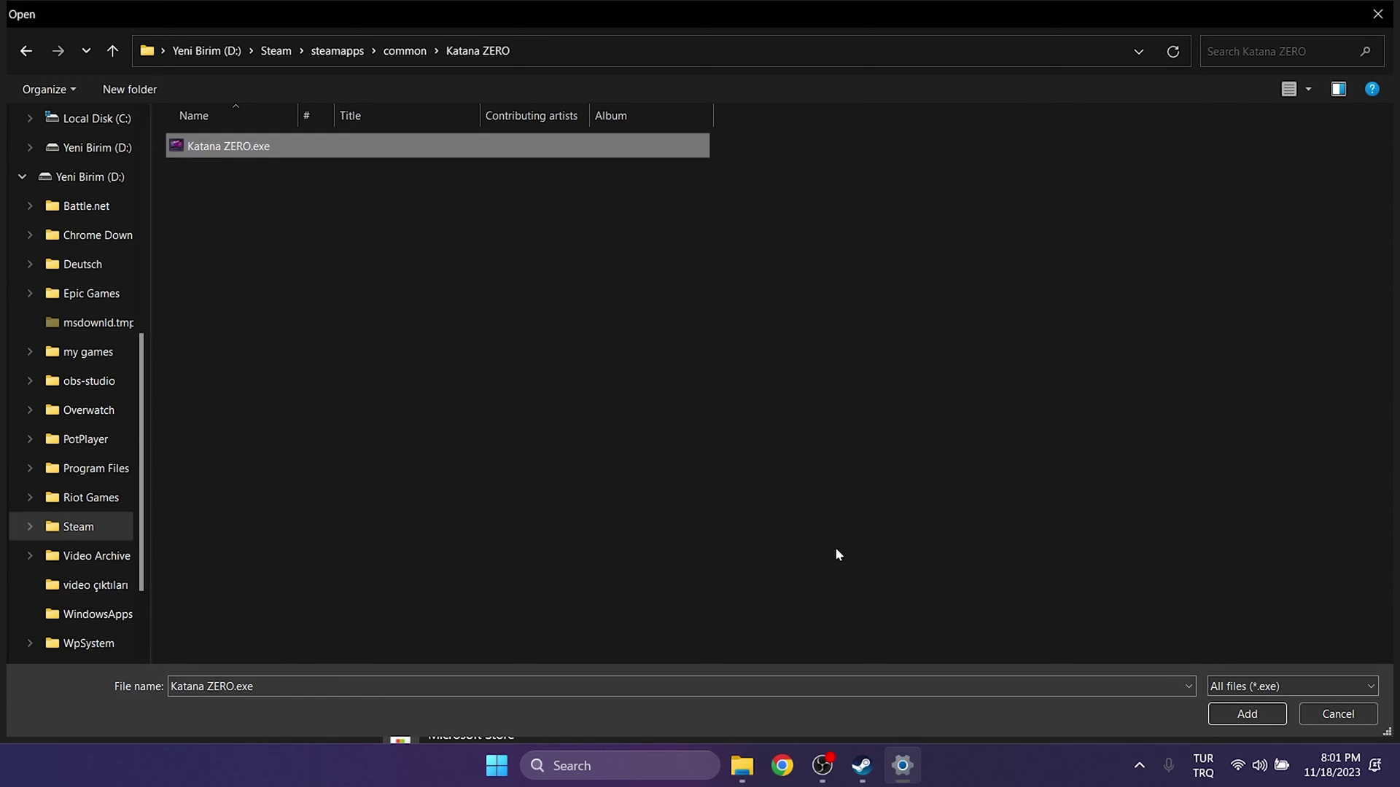
left_click(1247, 714)
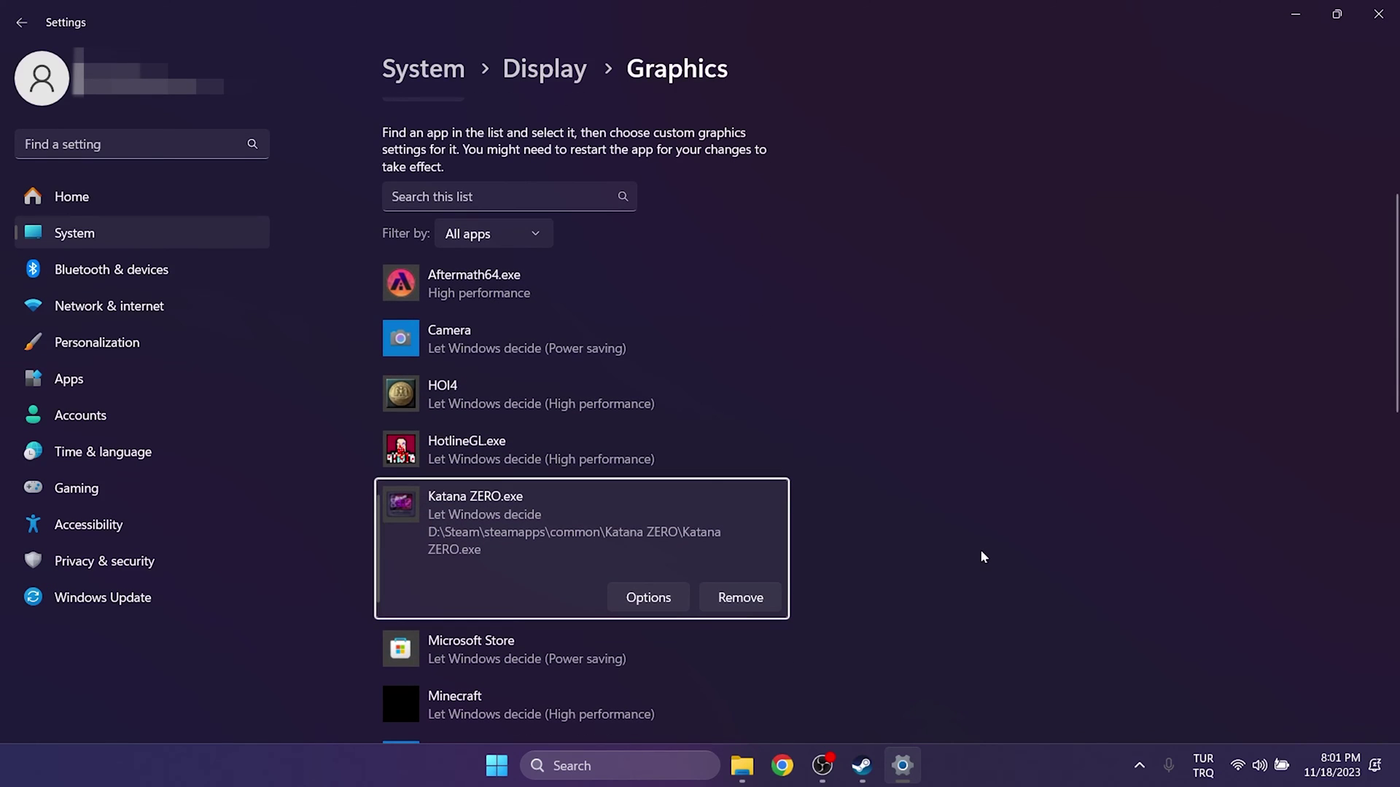
Step: Set Katana ZERO.exe's graphics preference to High performance and save
left_click(640, 595)
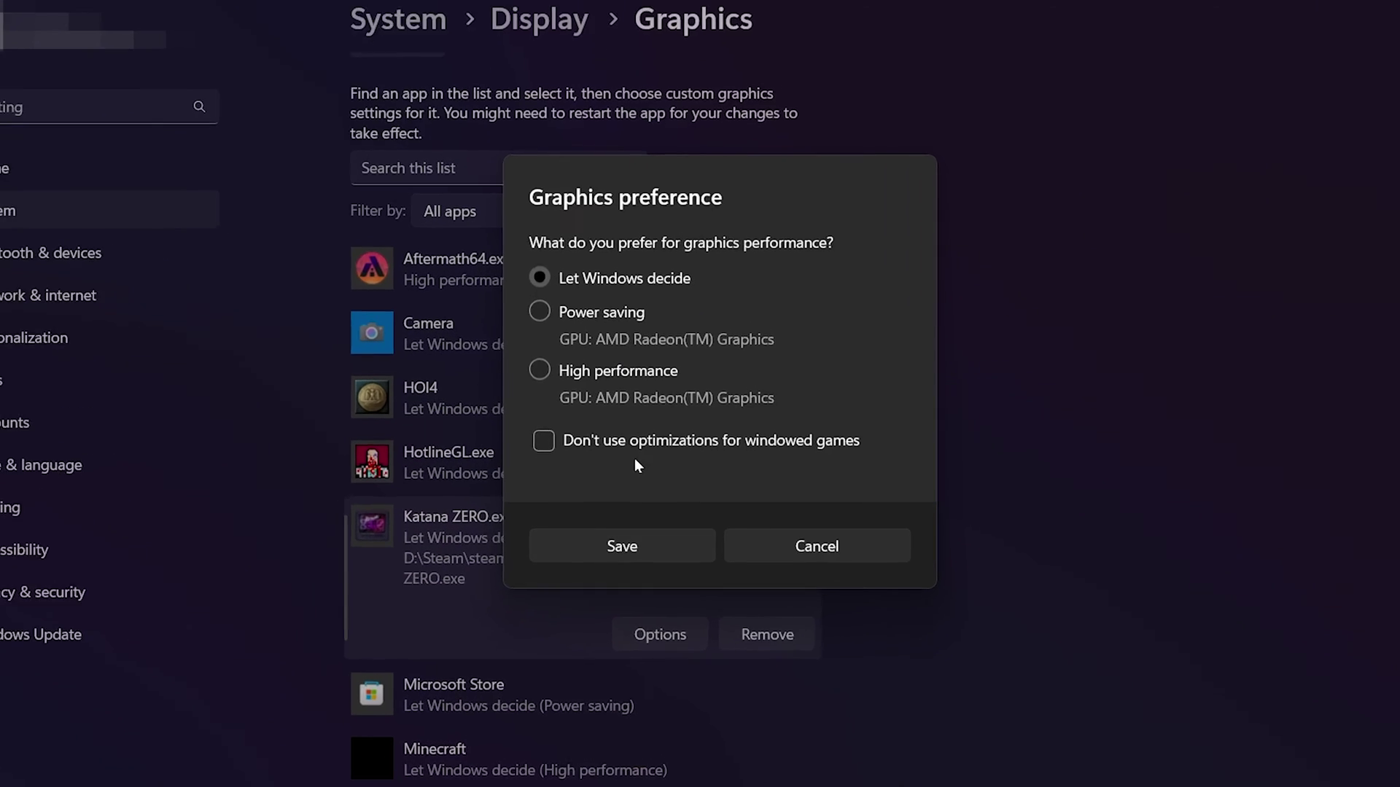
left_click(545, 370)
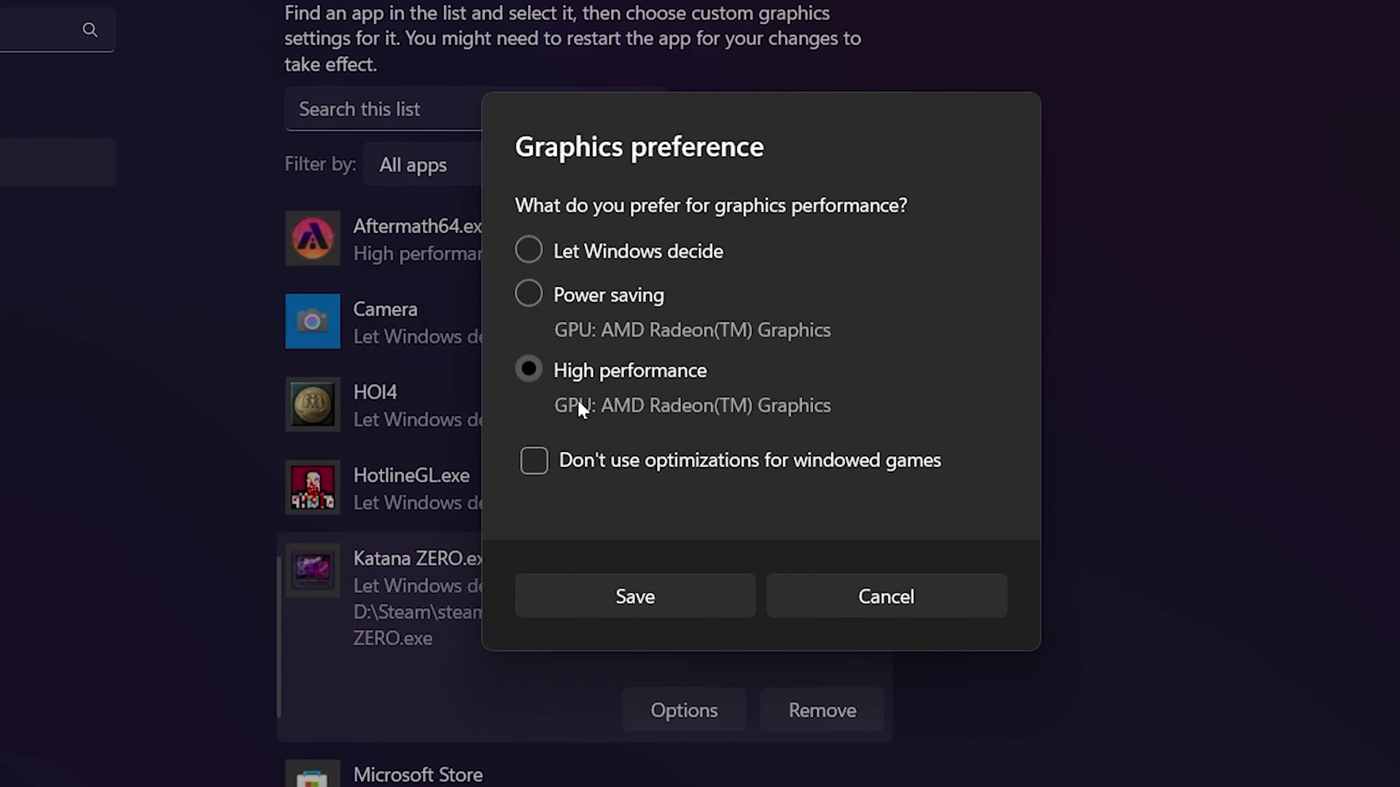
left_click(576, 595)
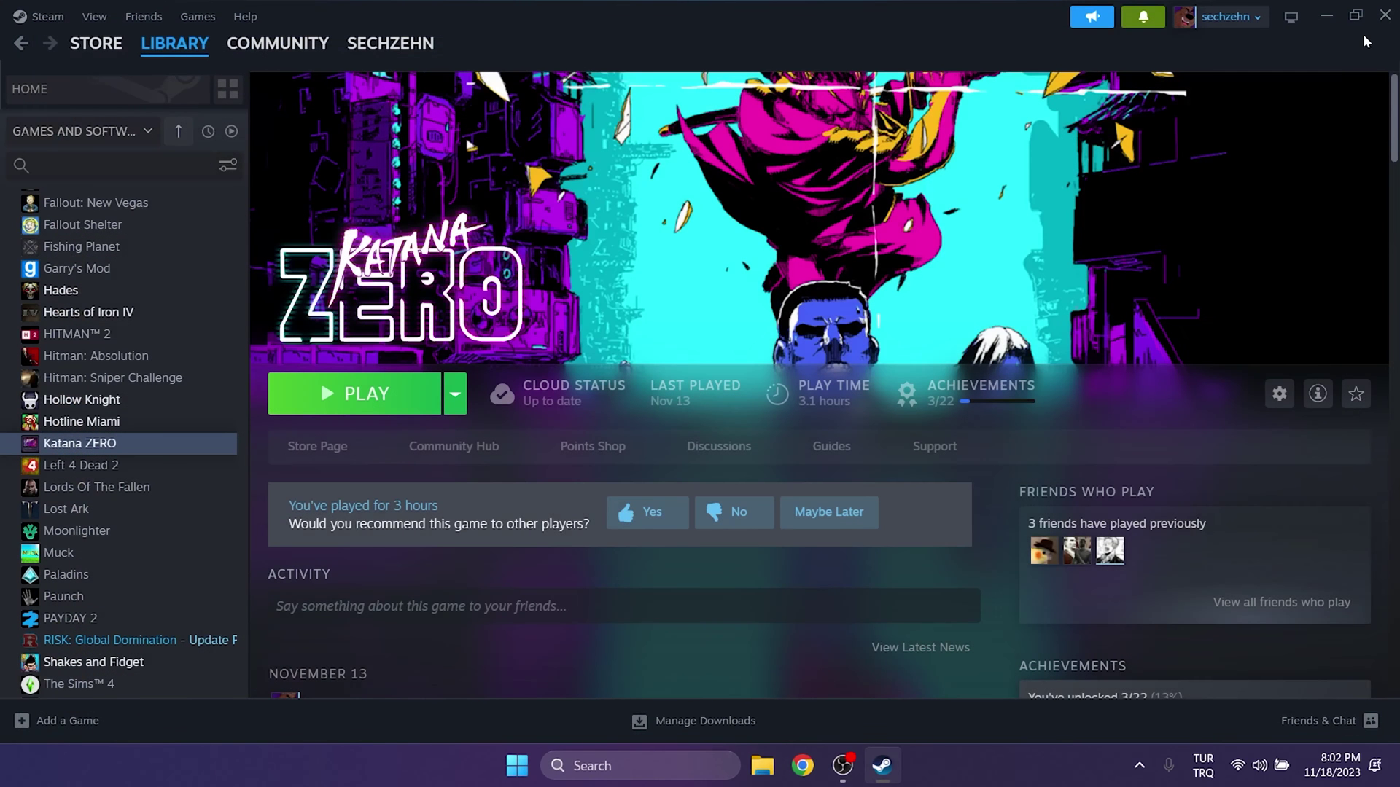
Step: Verify integrity of Katana ZERO's game files from its Installed Files properties
right_click(85, 448)
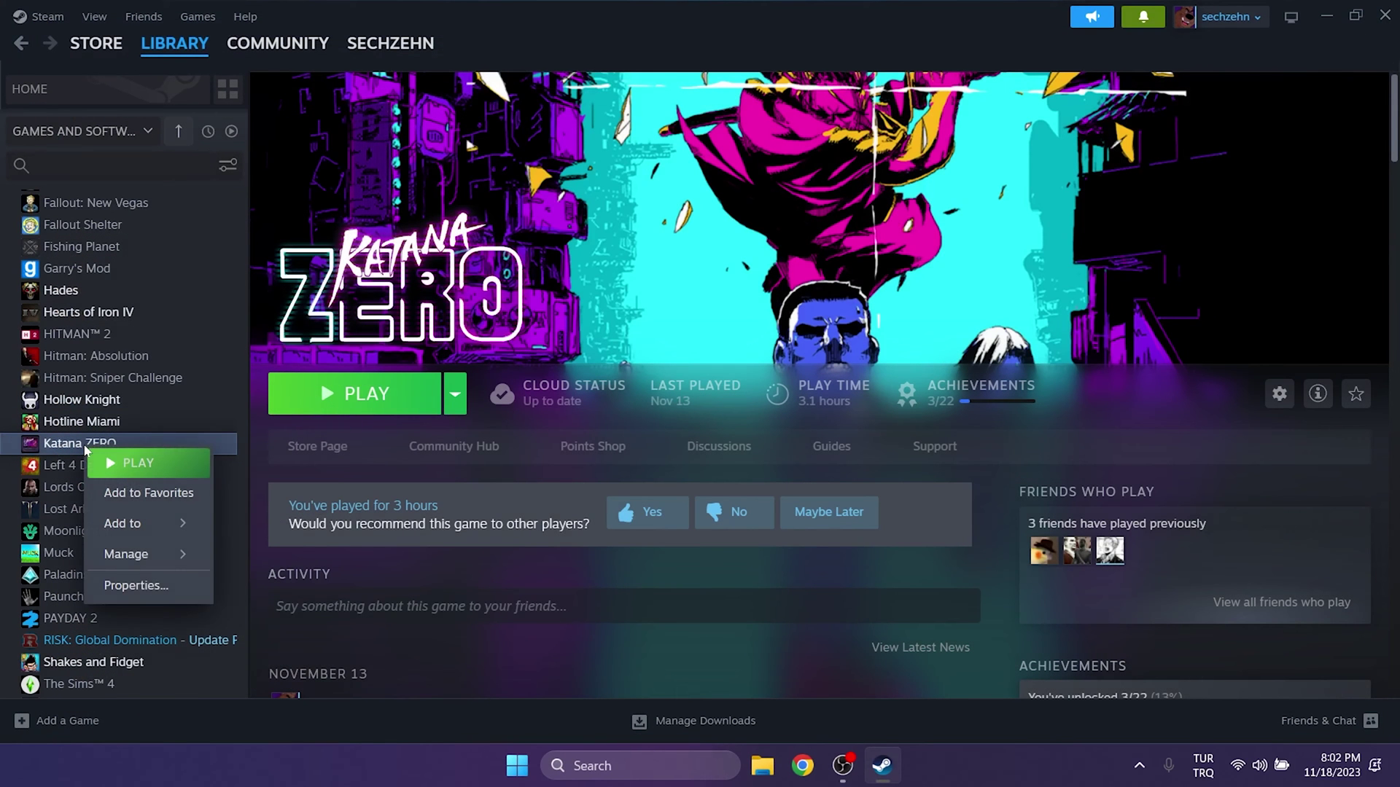
left_click(110, 586)
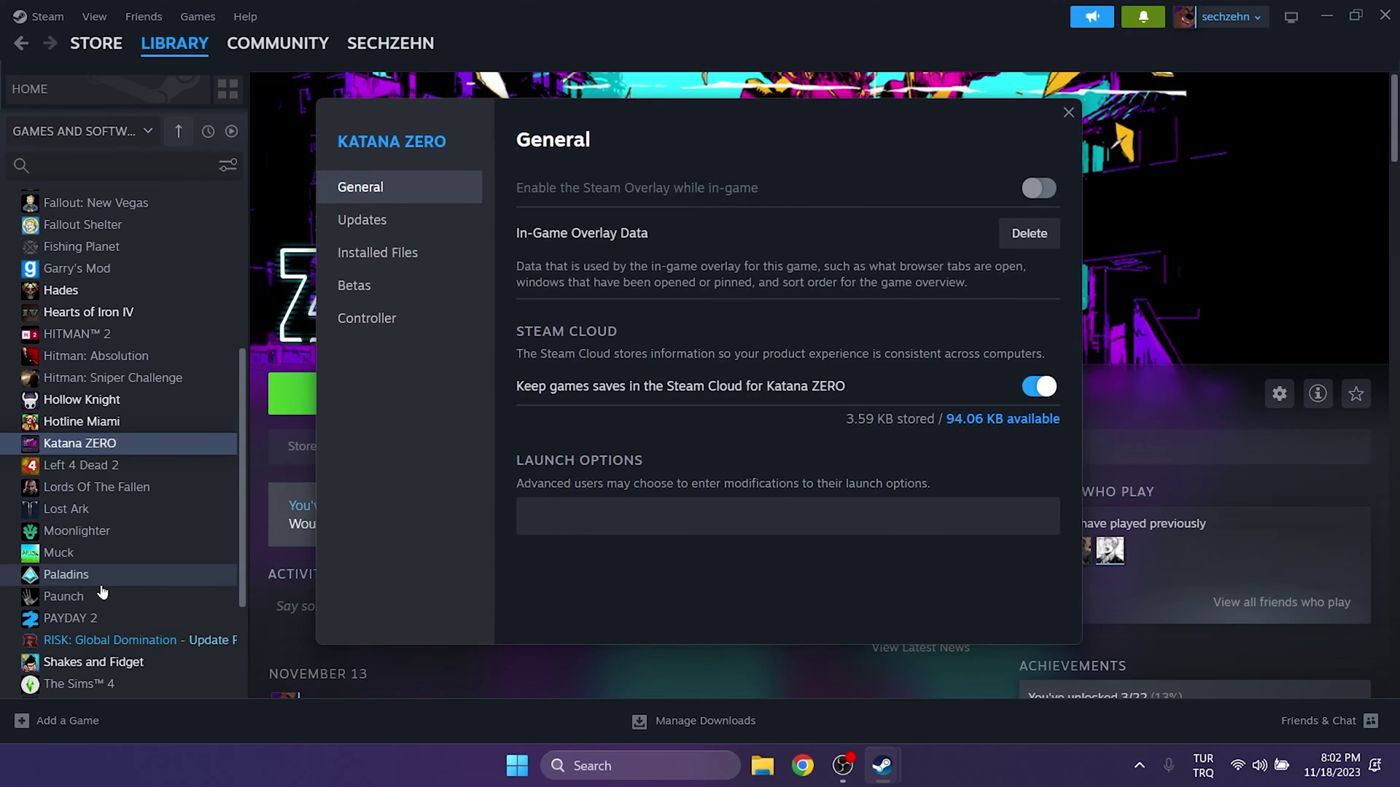
left_click(408, 264)
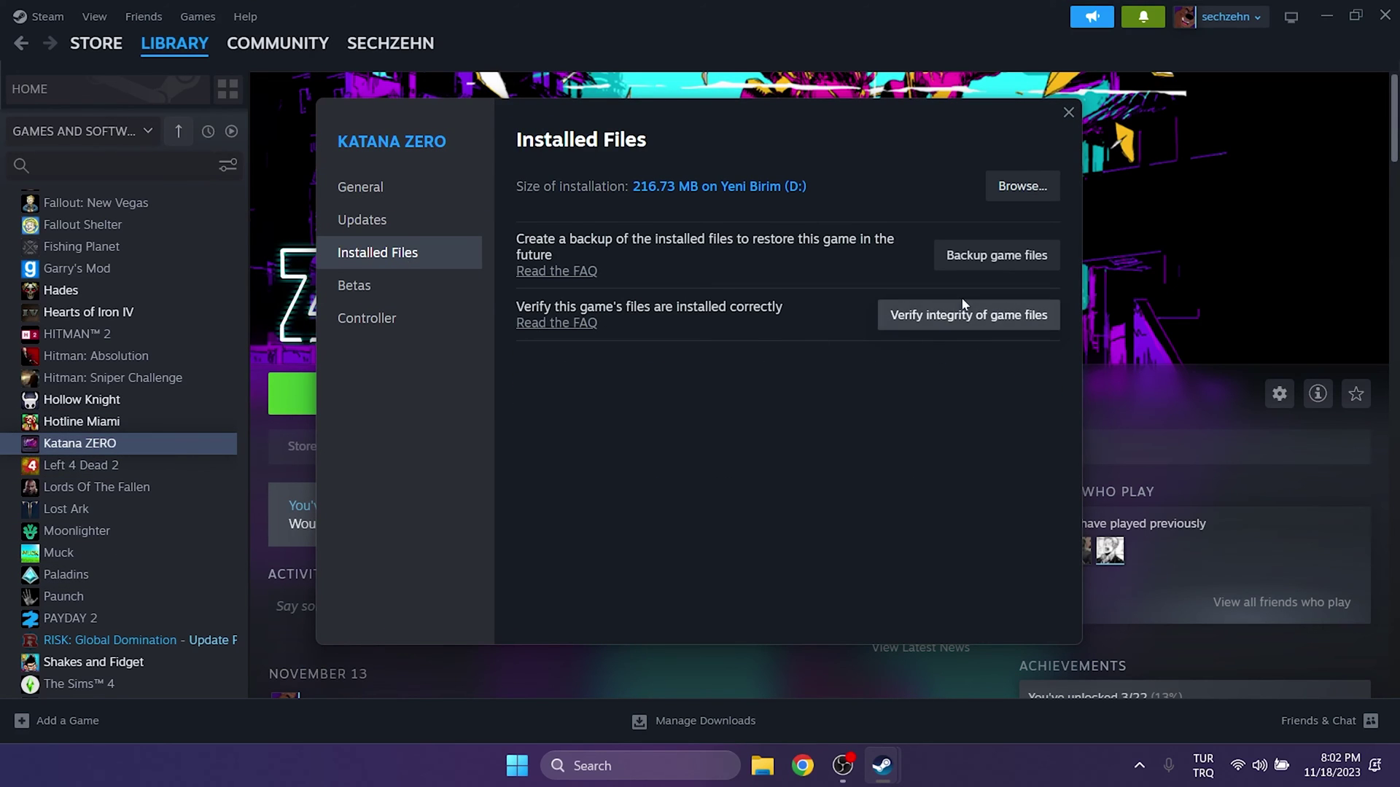
left_click(948, 315)
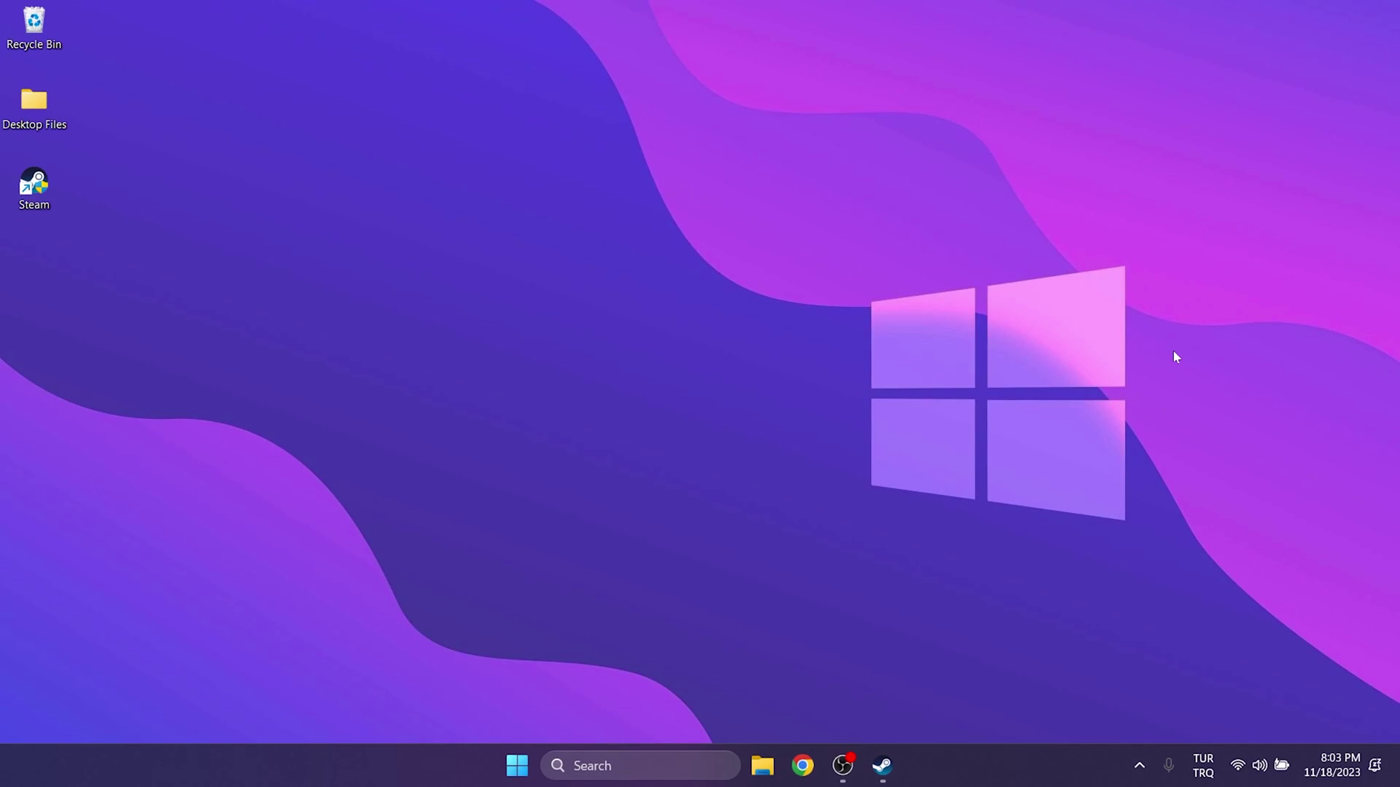
Step: Add a new Steam library folder on Local Drive (C:) in Storage settings
left_click(883, 766)
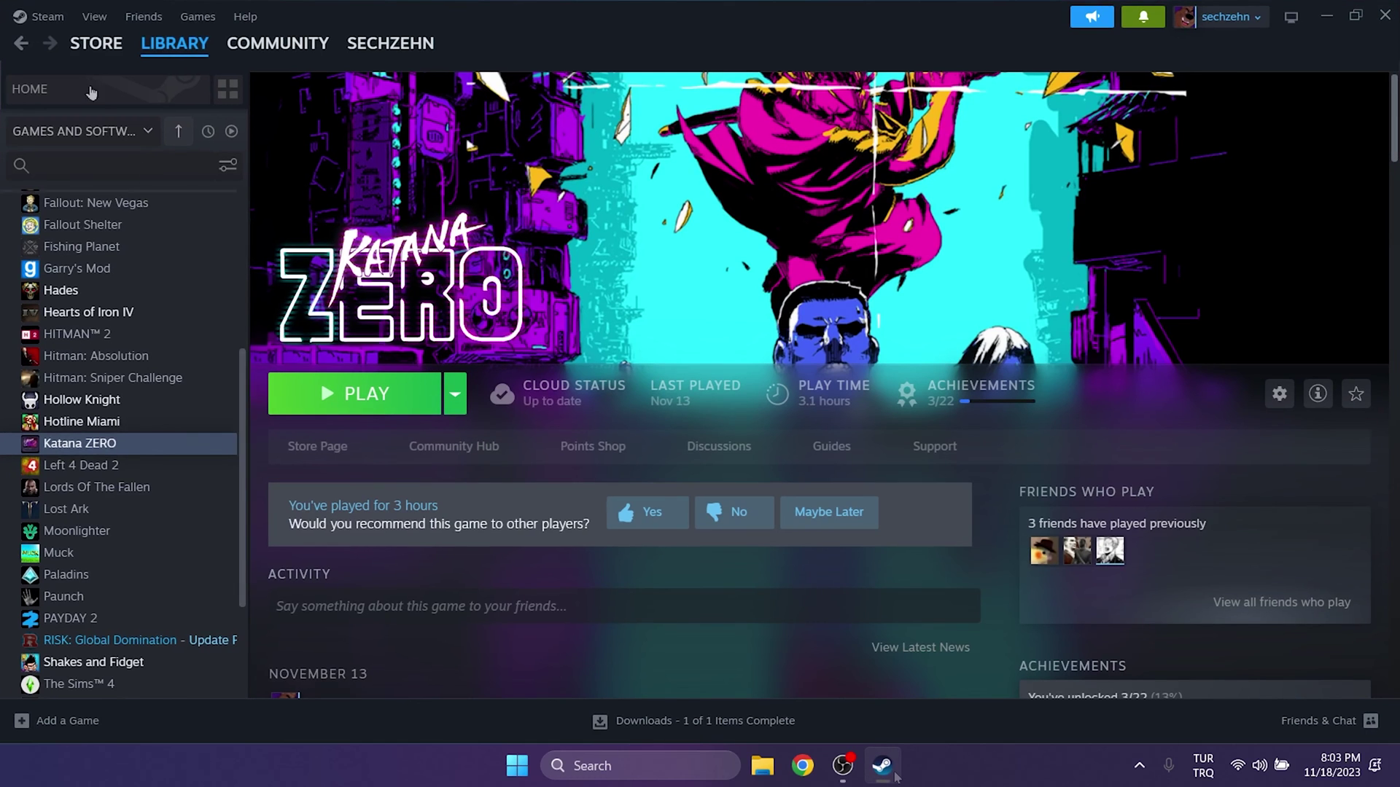
left_click(48, 16)
left_click(57, 207)
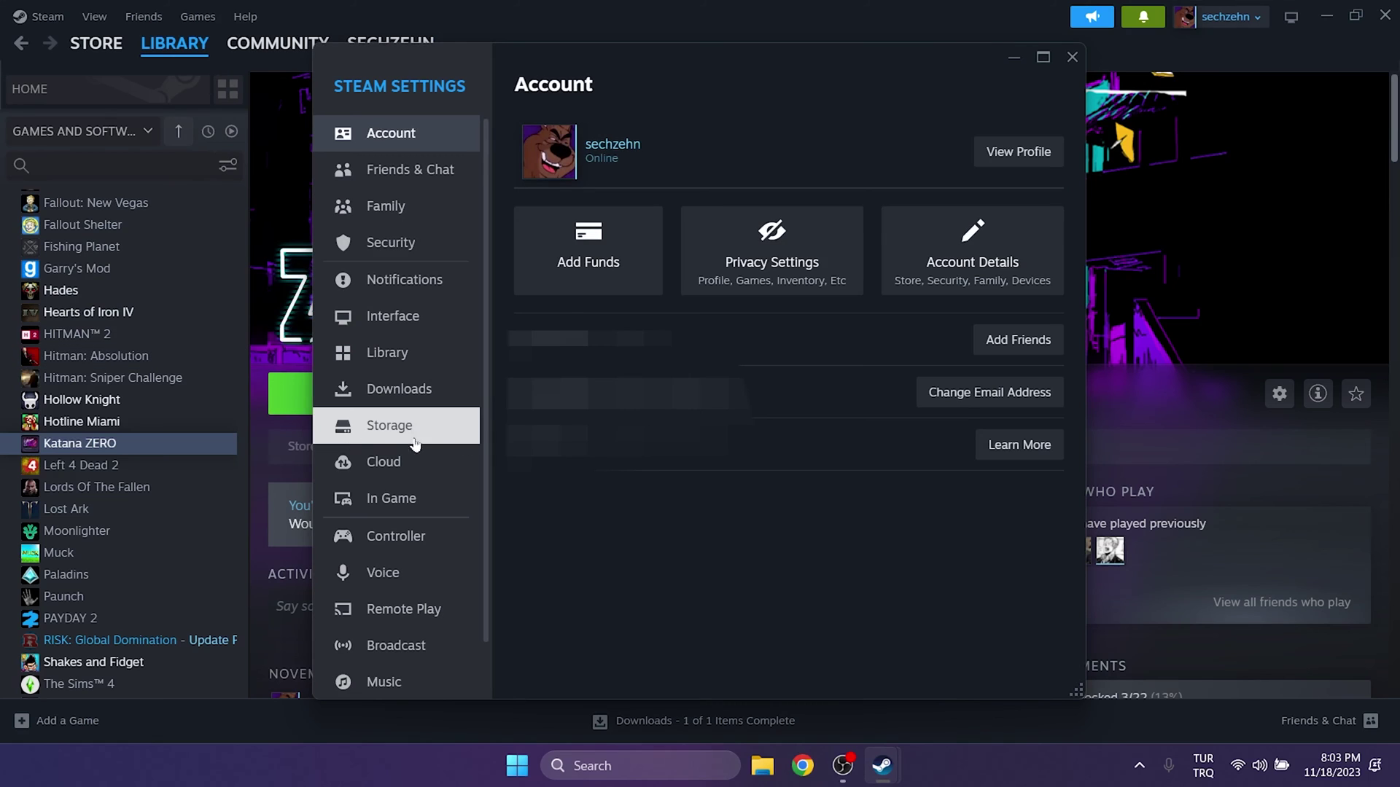
left_click(378, 436)
left_click(709, 120)
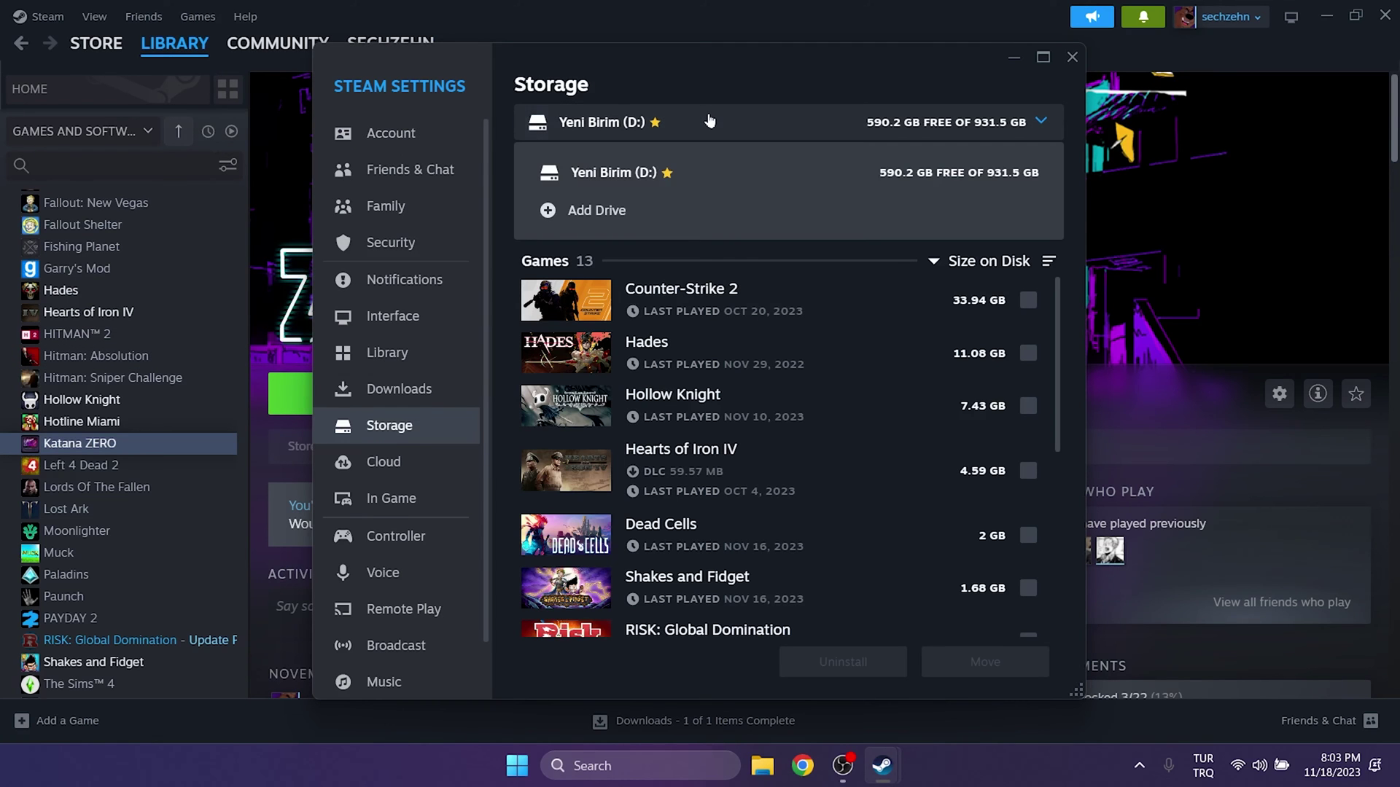
left_click(621, 212)
left_click(688, 343)
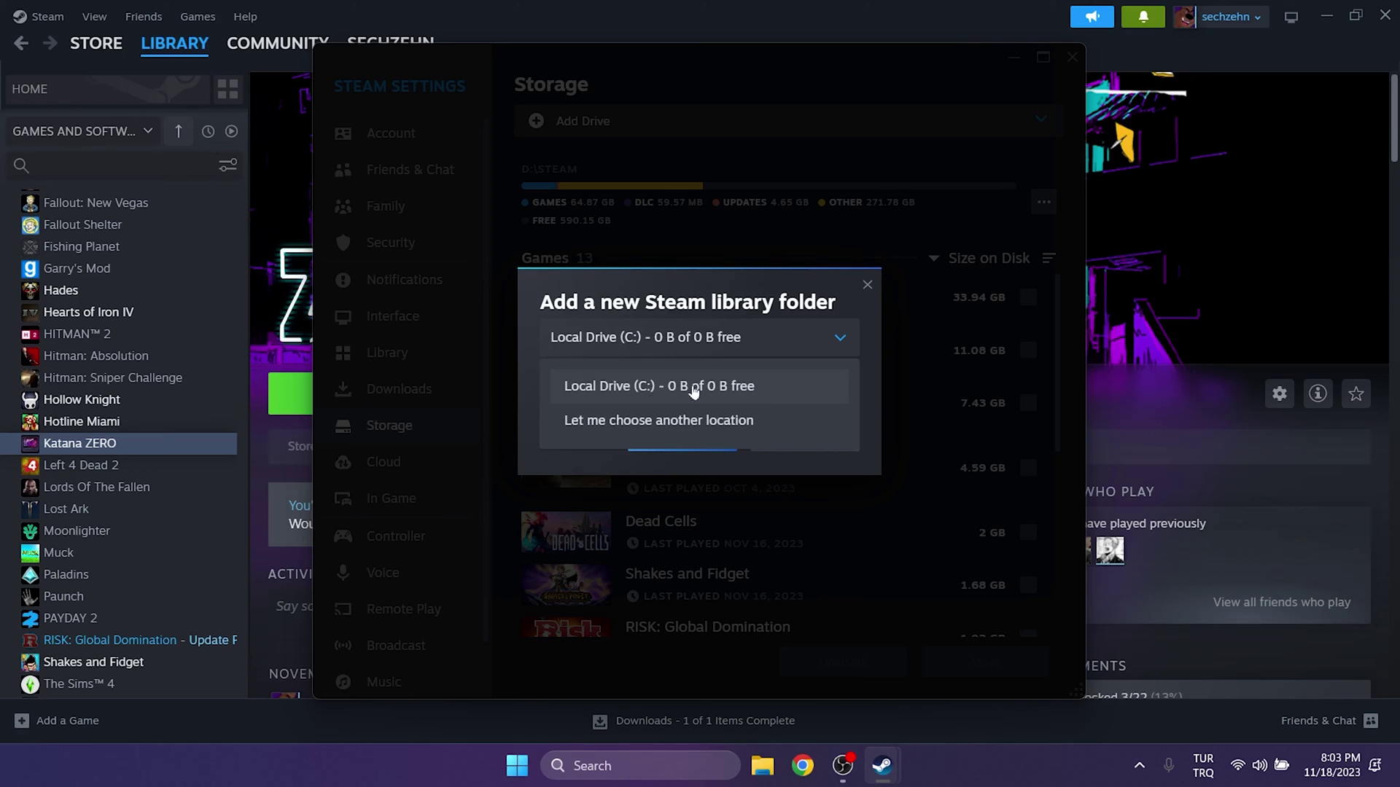
left_click(658, 382)
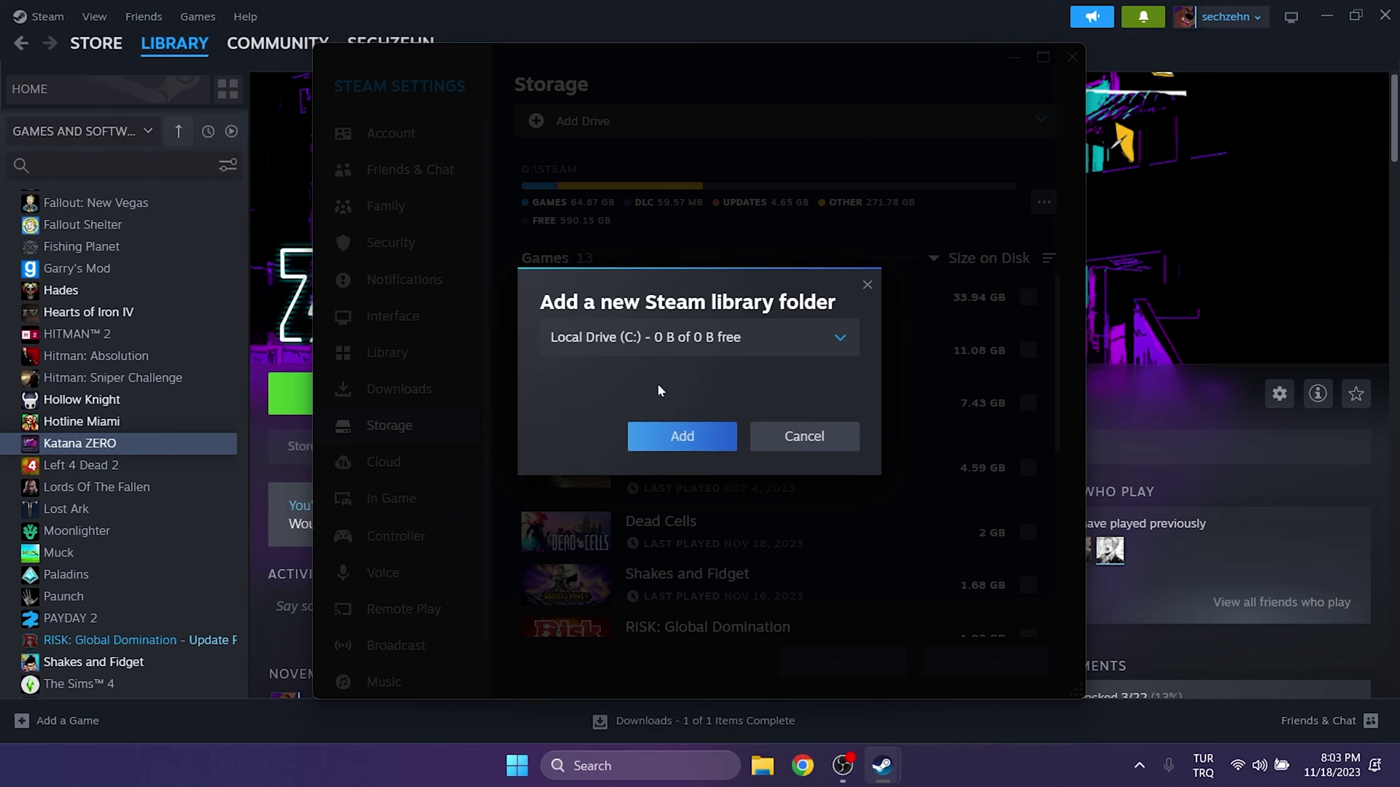
left_click(679, 435)
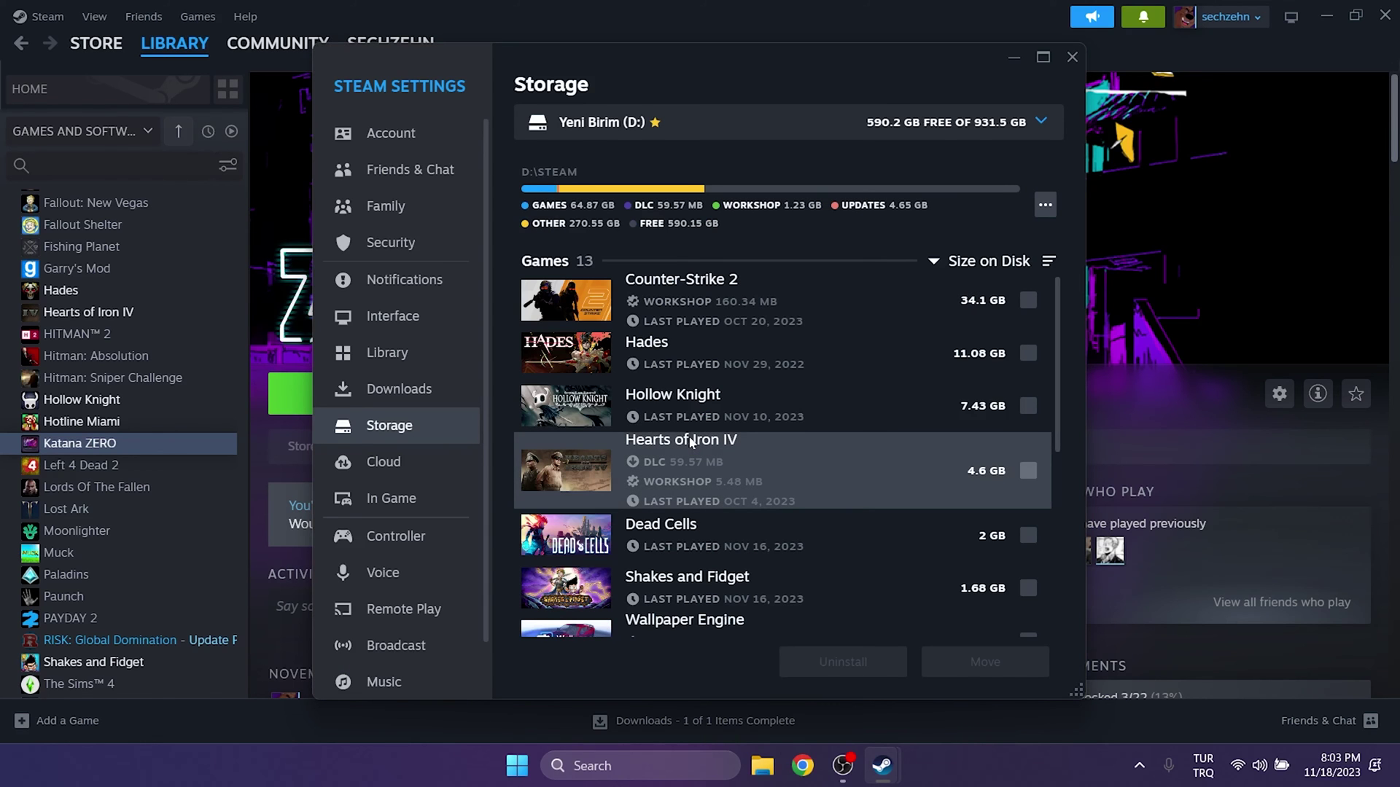
Step: Move Hotline Miami to the Local Drive (C:) library
scroll(806, 296, "down", 5)
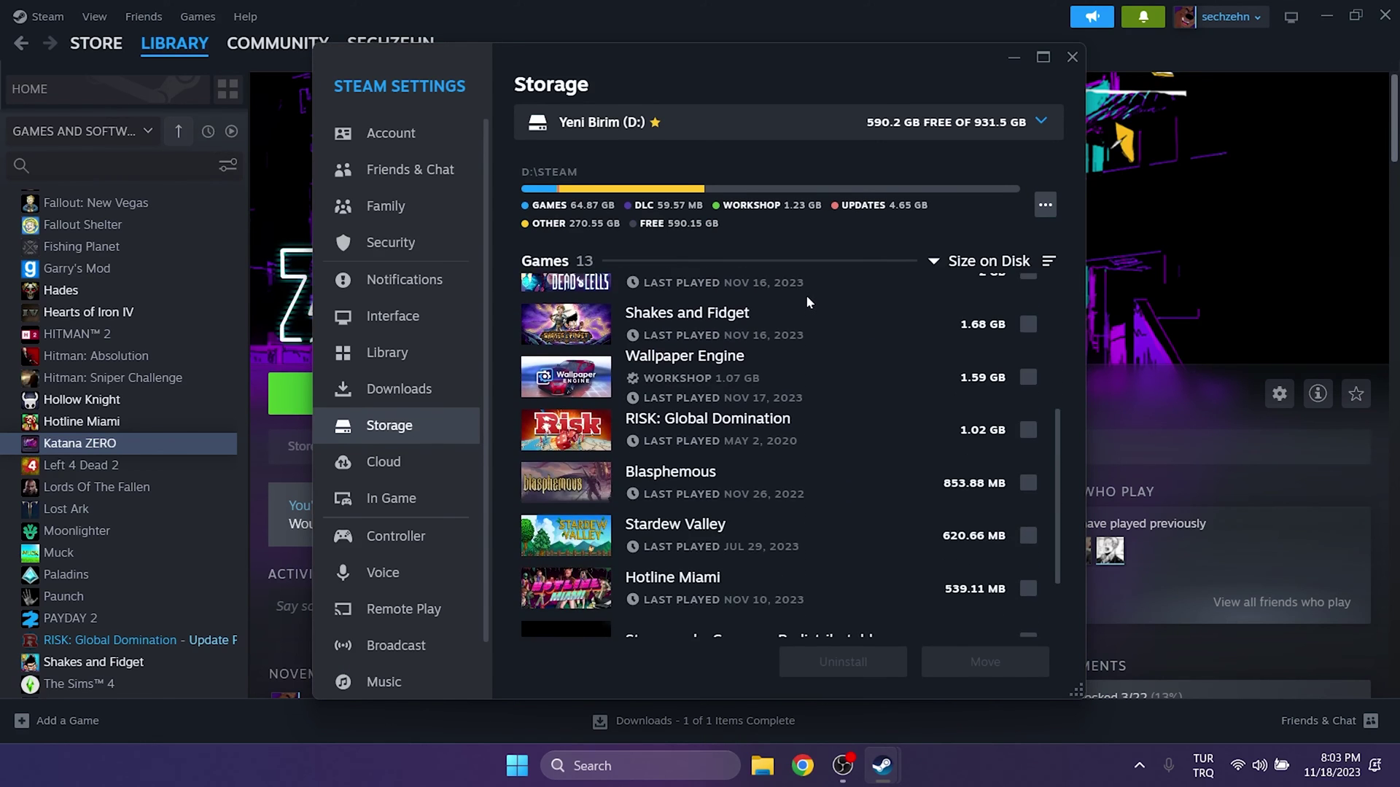
left_click(1028, 580)
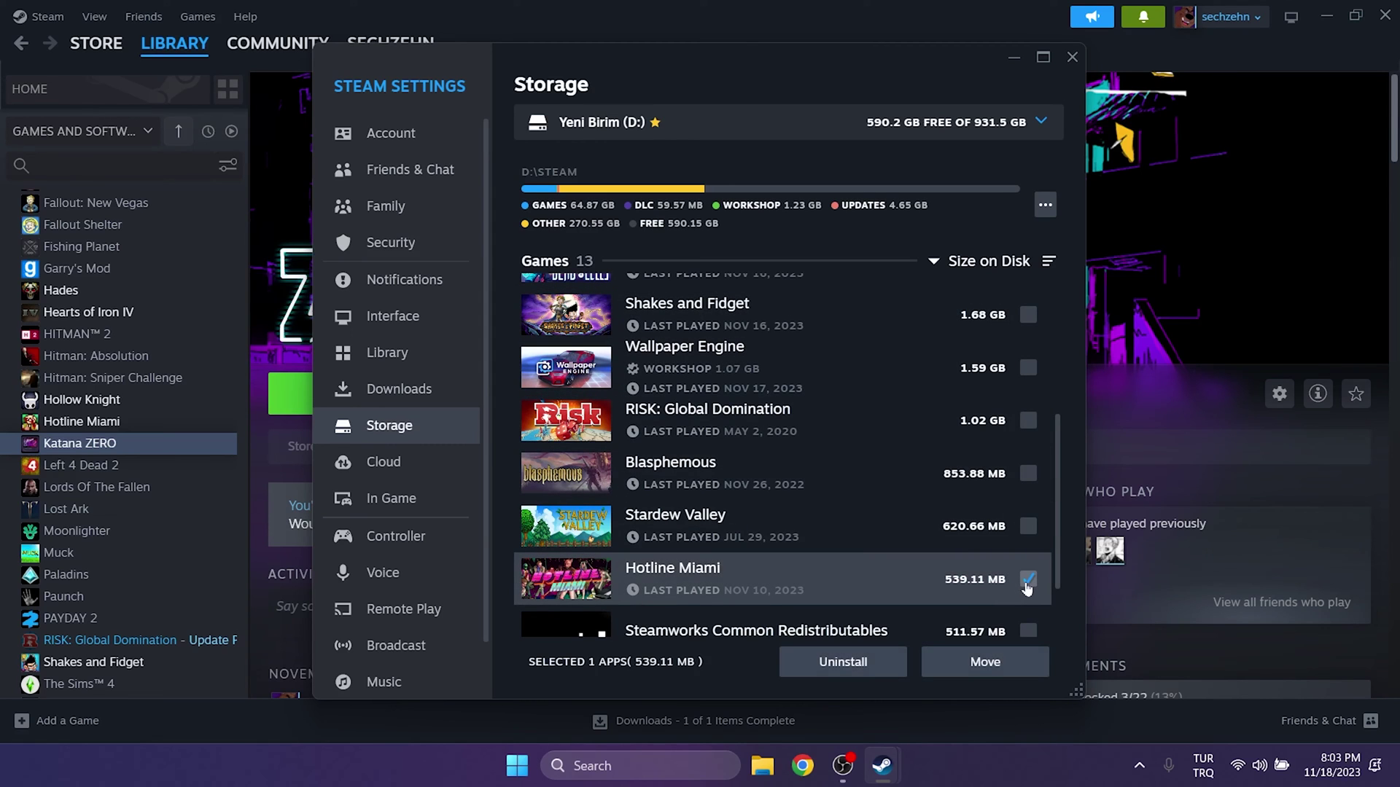
left_click(995, 667)
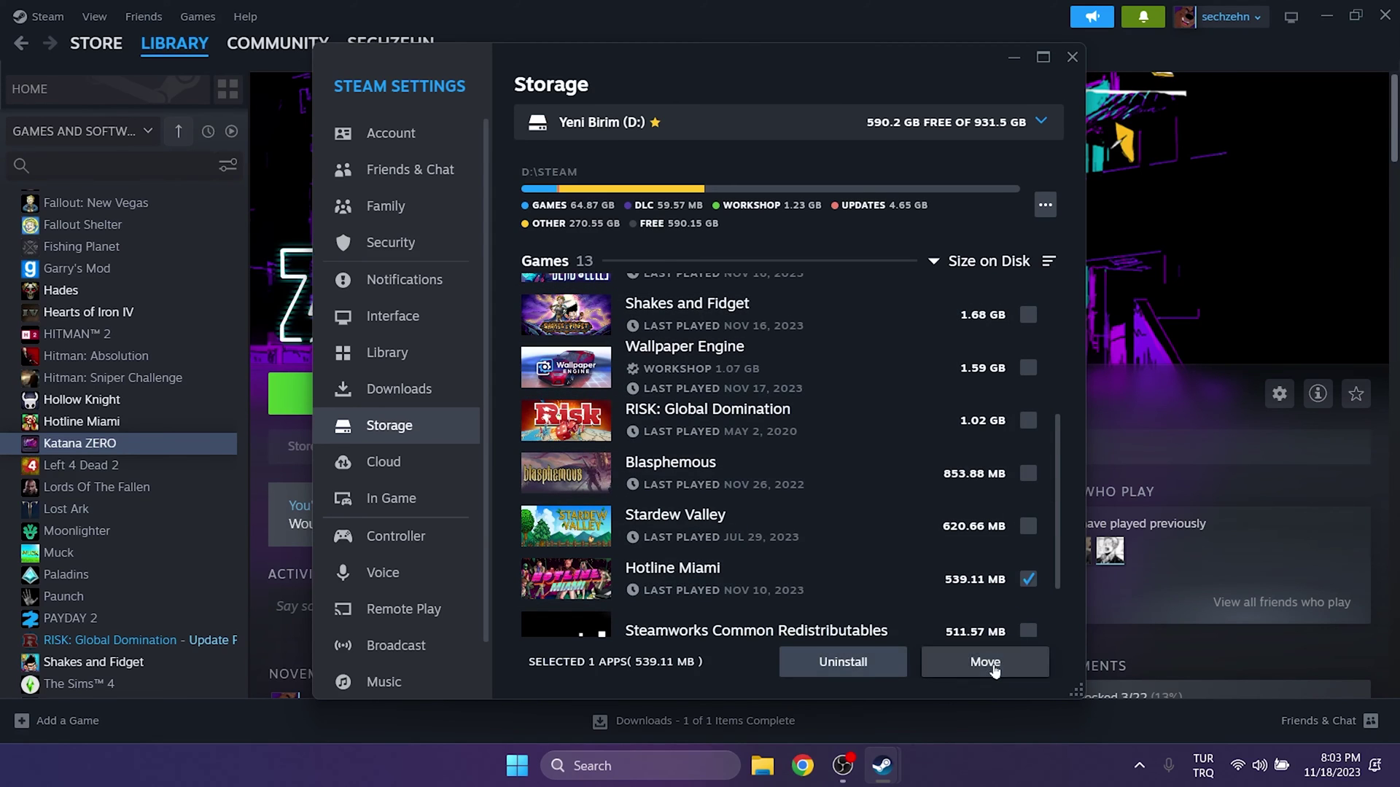
left_click(607, 372)
left_click(534, 430)
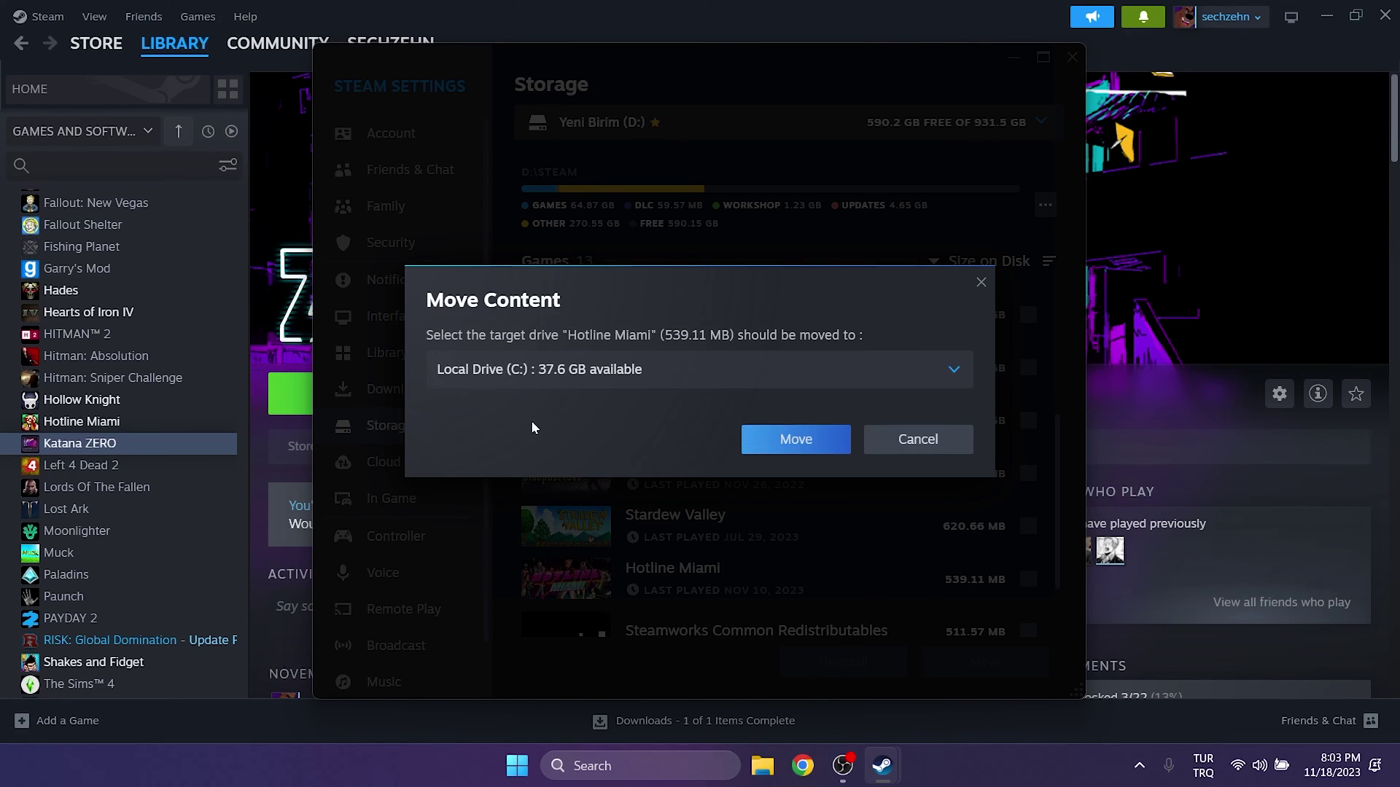
left_click(788, 441)
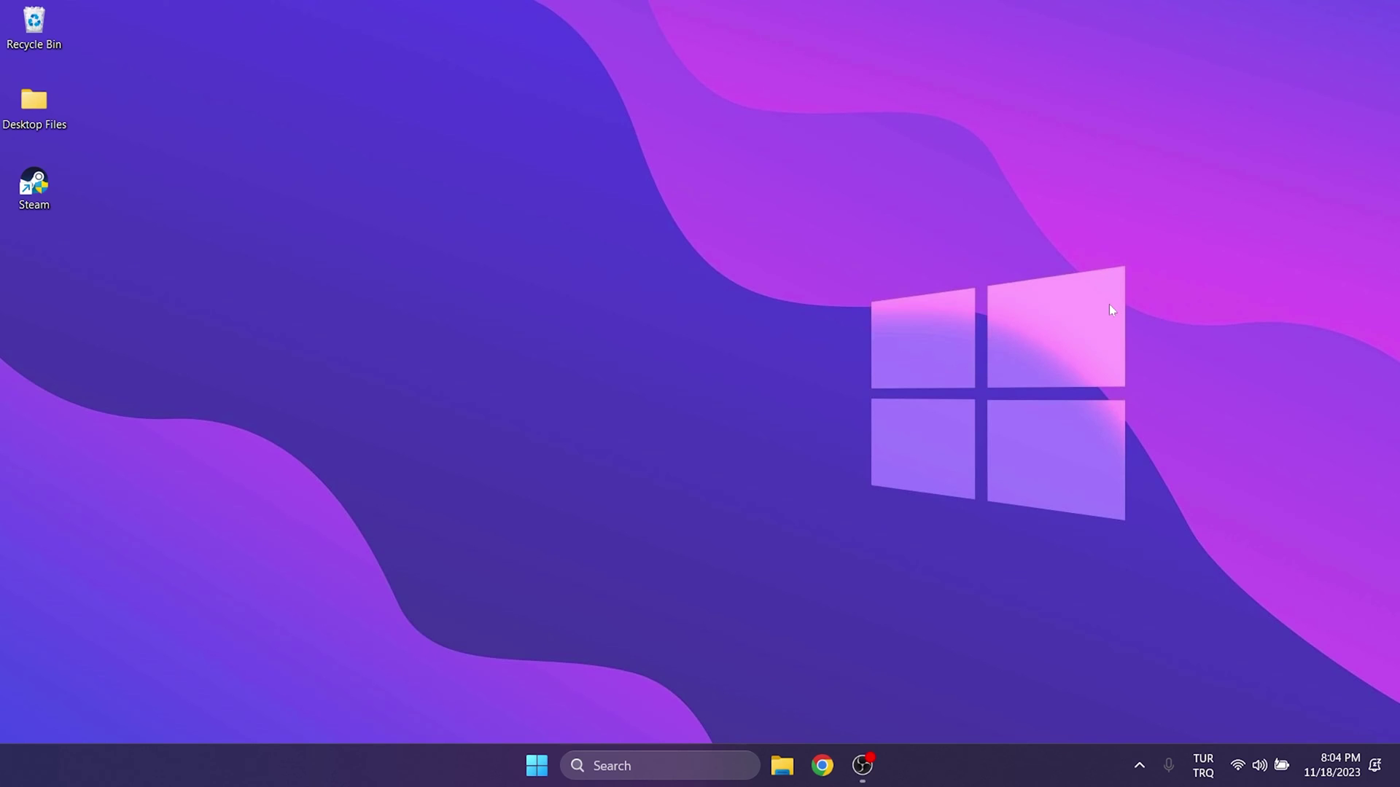
Step: Open Steam's install folder on D: and delete the items from appcache down to steam
right_click(27, 189)
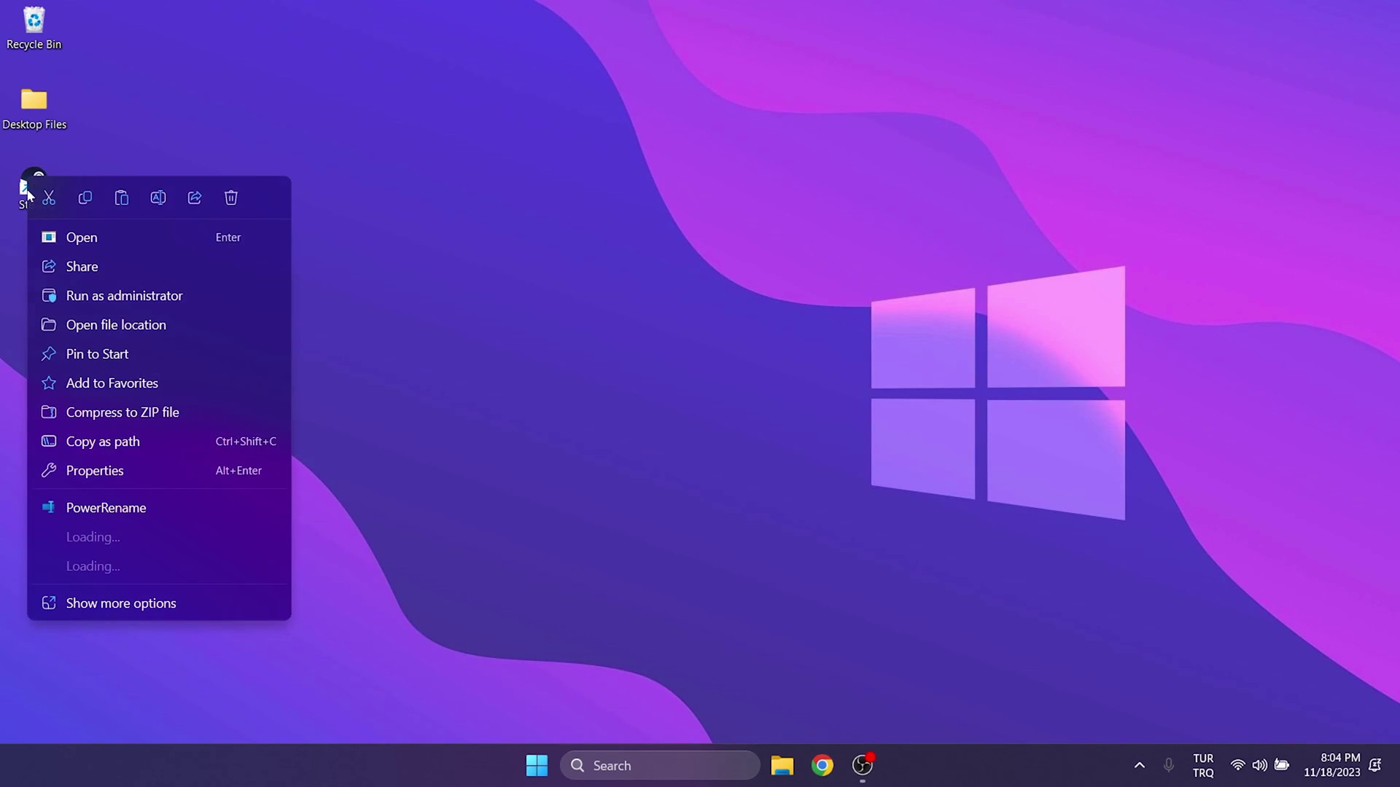
left_click(126, 325)
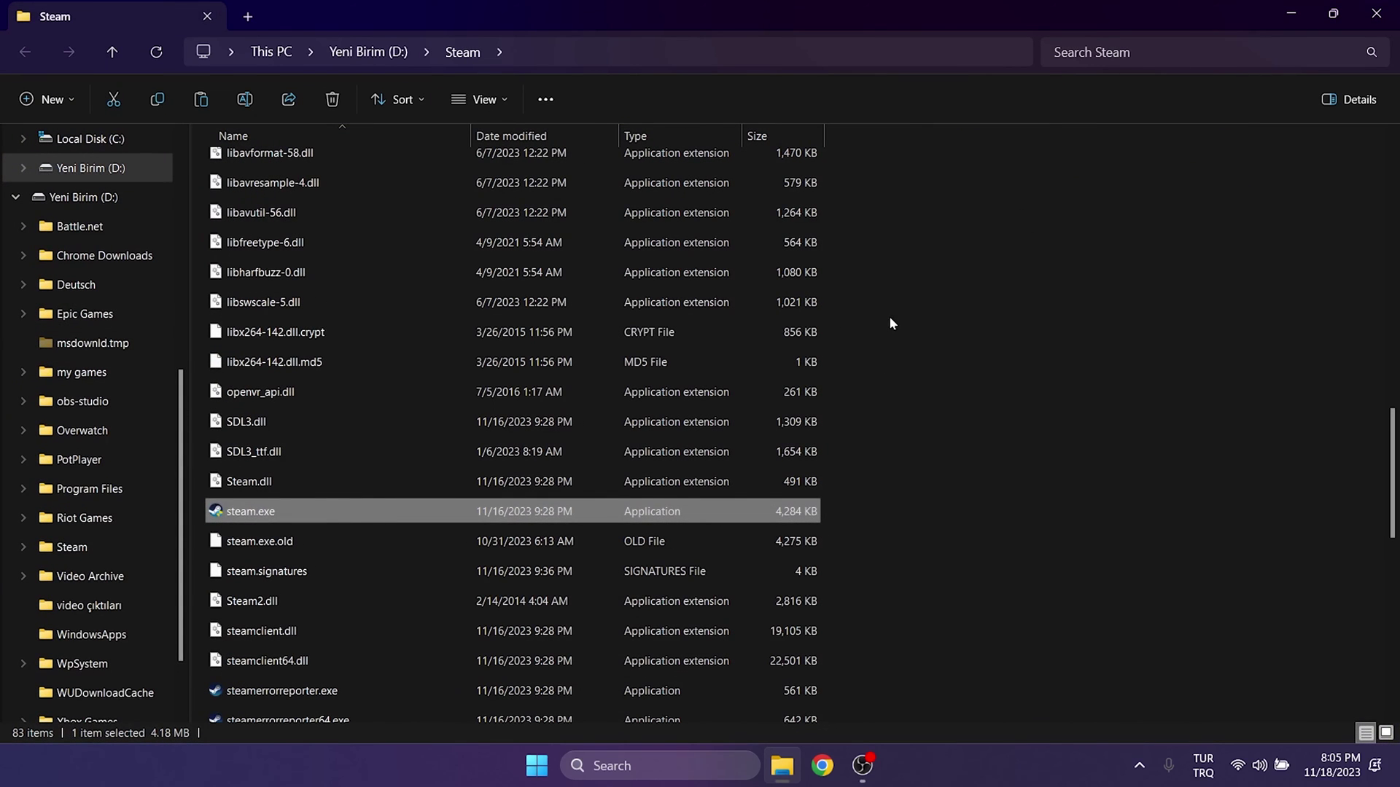
scroll(899, 317, "up", 15)
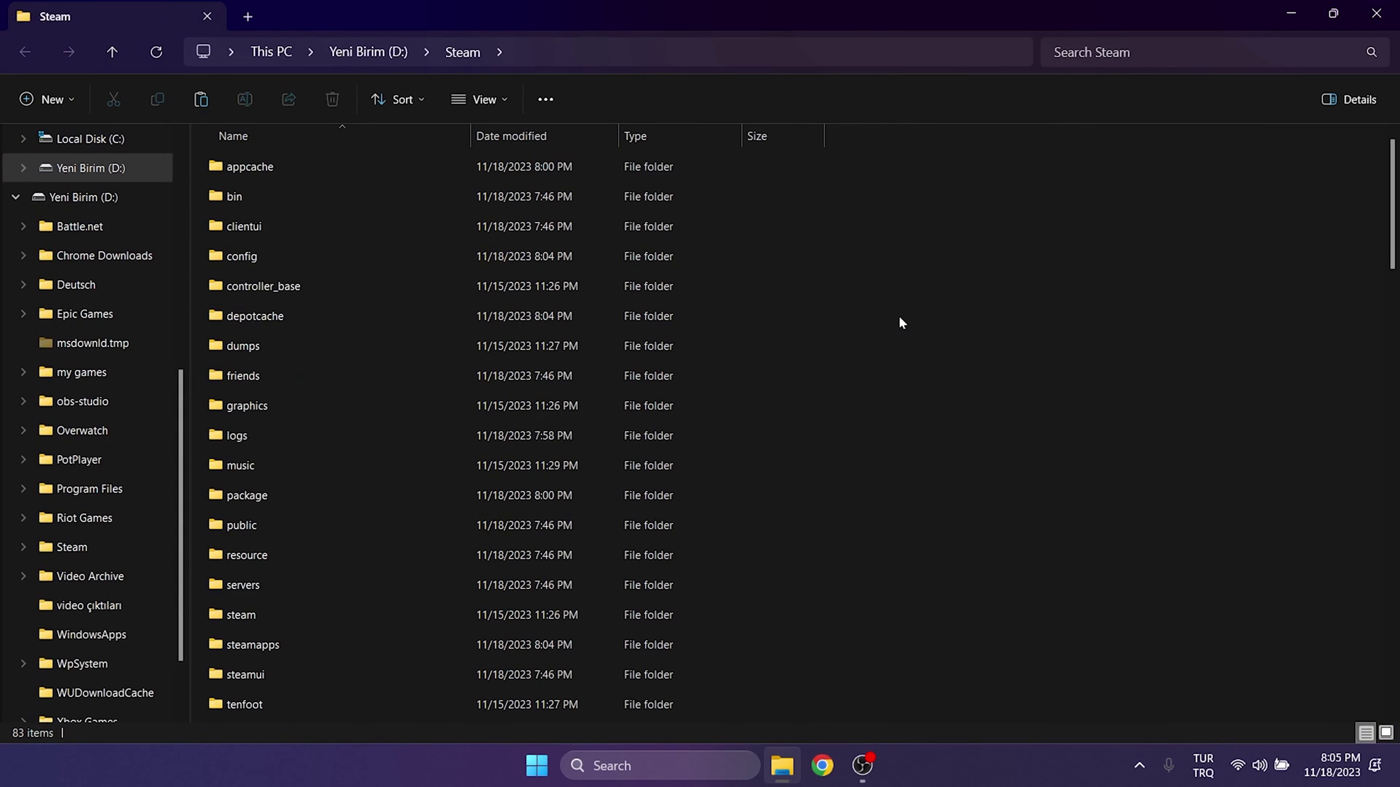
left_click_drag(883, 166, 467, 625)
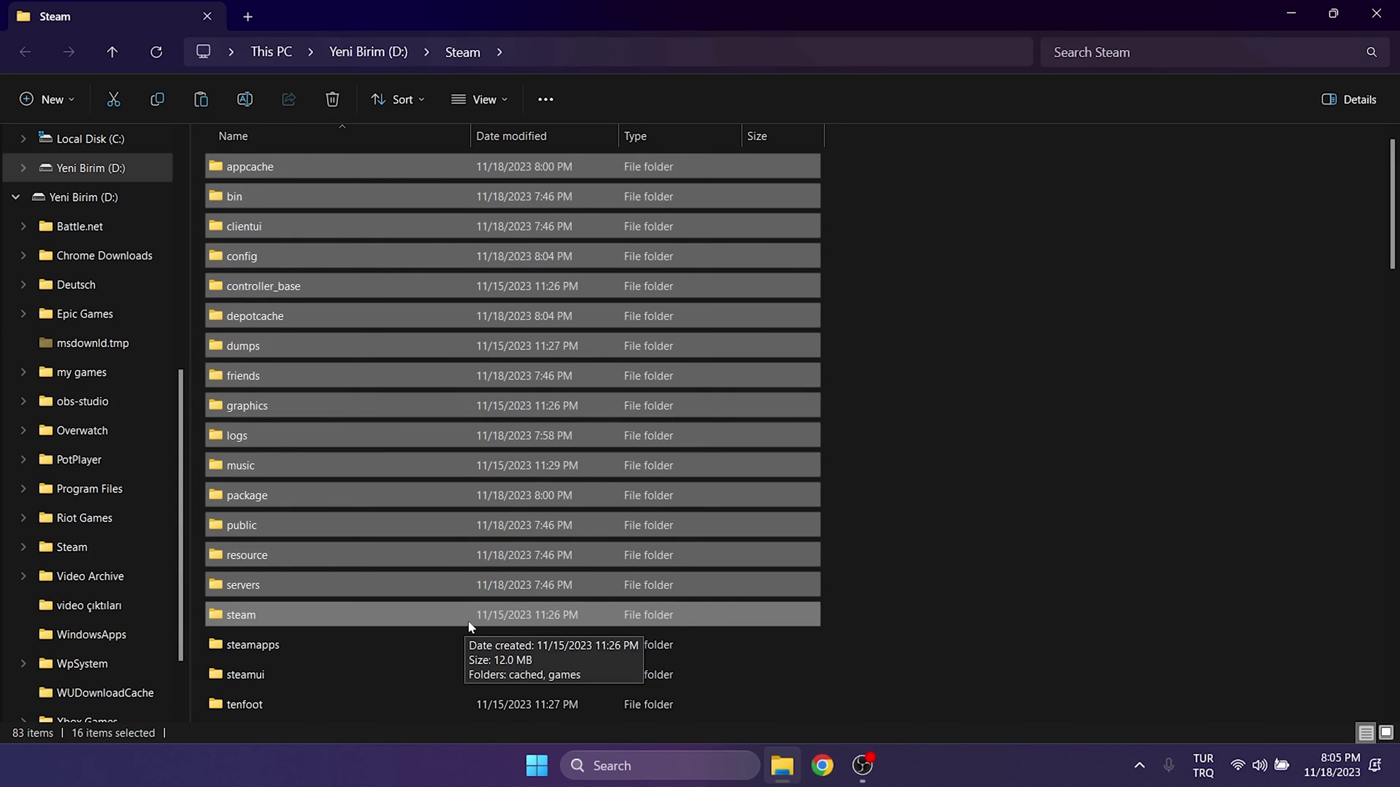
key("Delete")
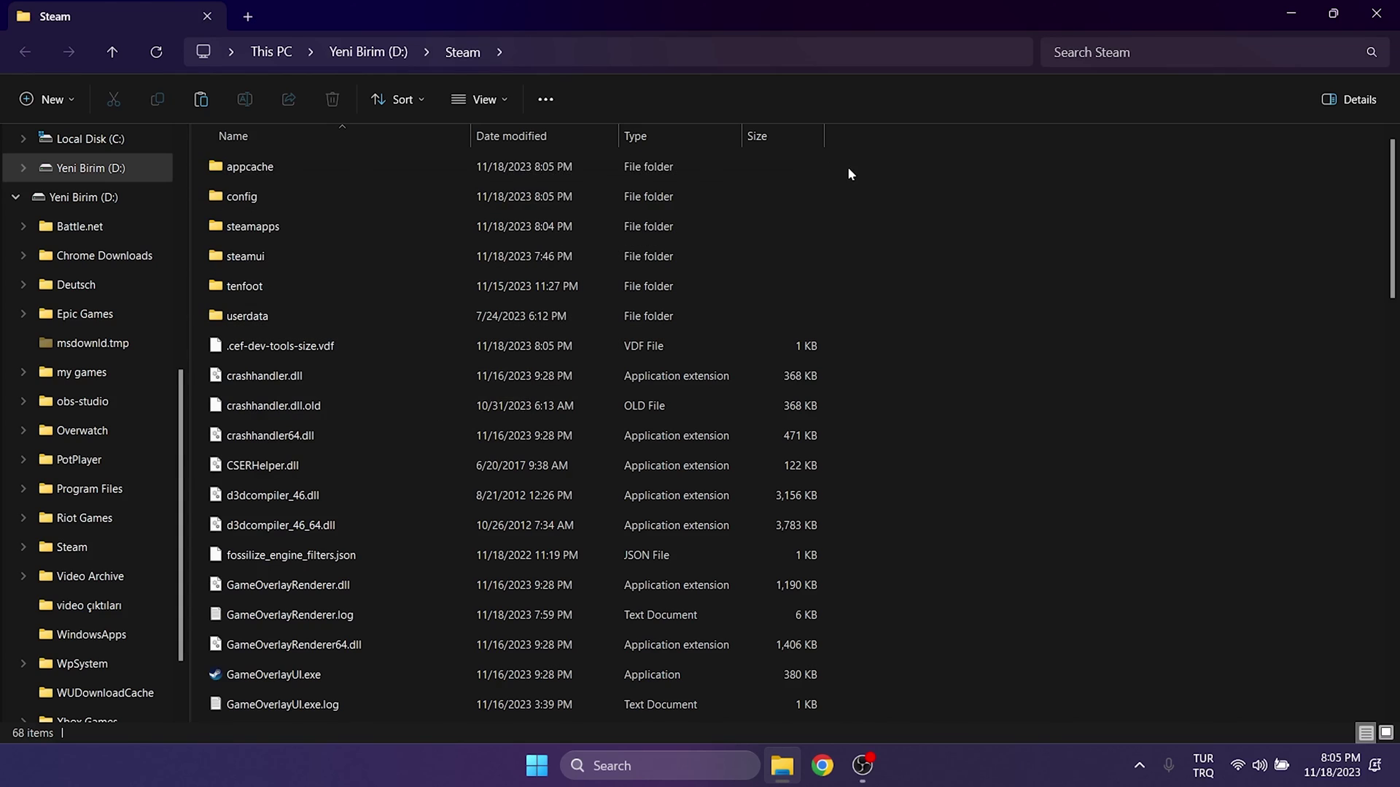
Step: Delete appcache, config, steamui, tenfoot and remaining files, keeping steamapps, userdata and steam.exe
left_click_drag(847, 168, 557, 189)
key("Delete")
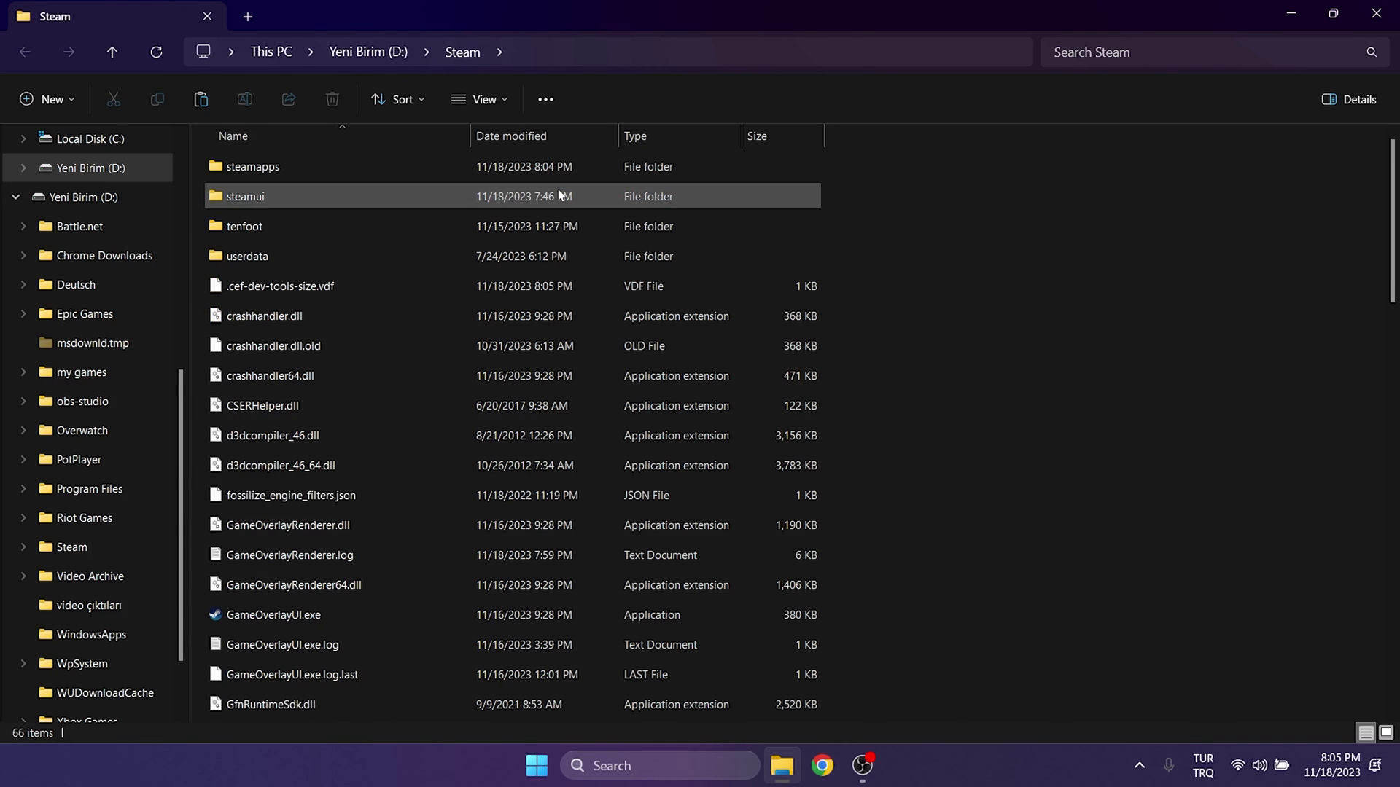
left_click(558, 193)
left_click(362, 232, "ctrl")
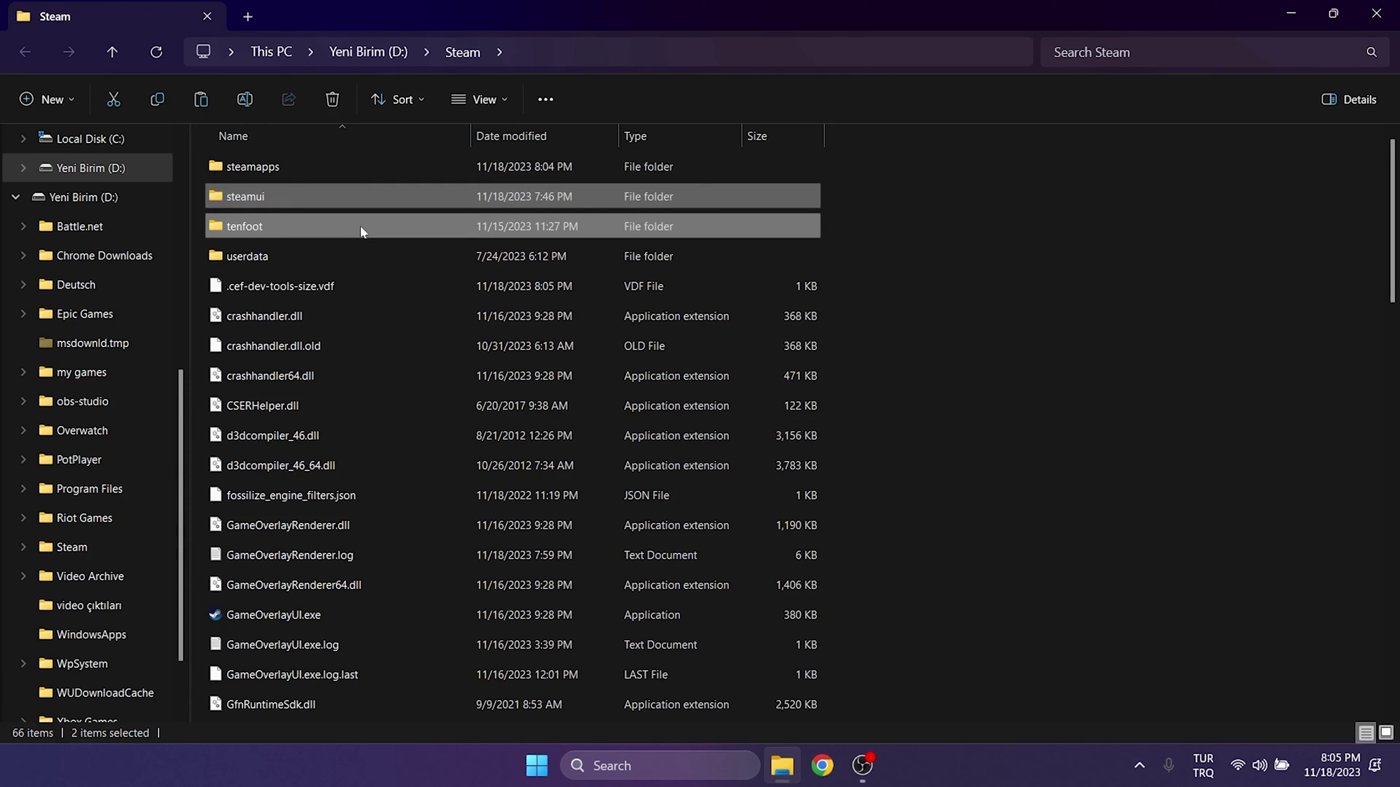
key("Delete")
left_click_drag(886, 219, 484, 376)
scroll(581, 503, "down", 2)
scroll(581, 503, "down", 6)
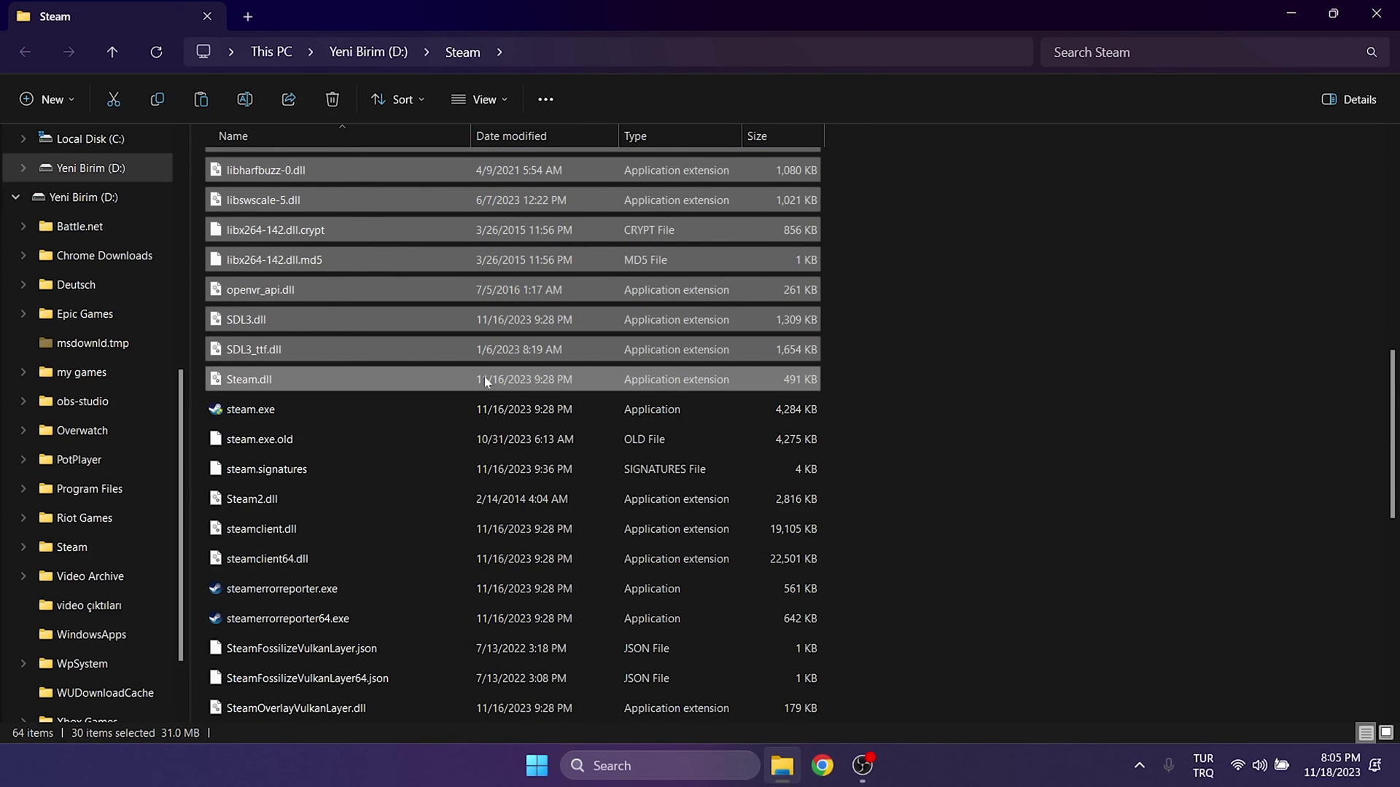
key("Delete")
scroll(510, 313, "up", 4)
left_click_drag(911, 248, 659, 736)
key("Delete")
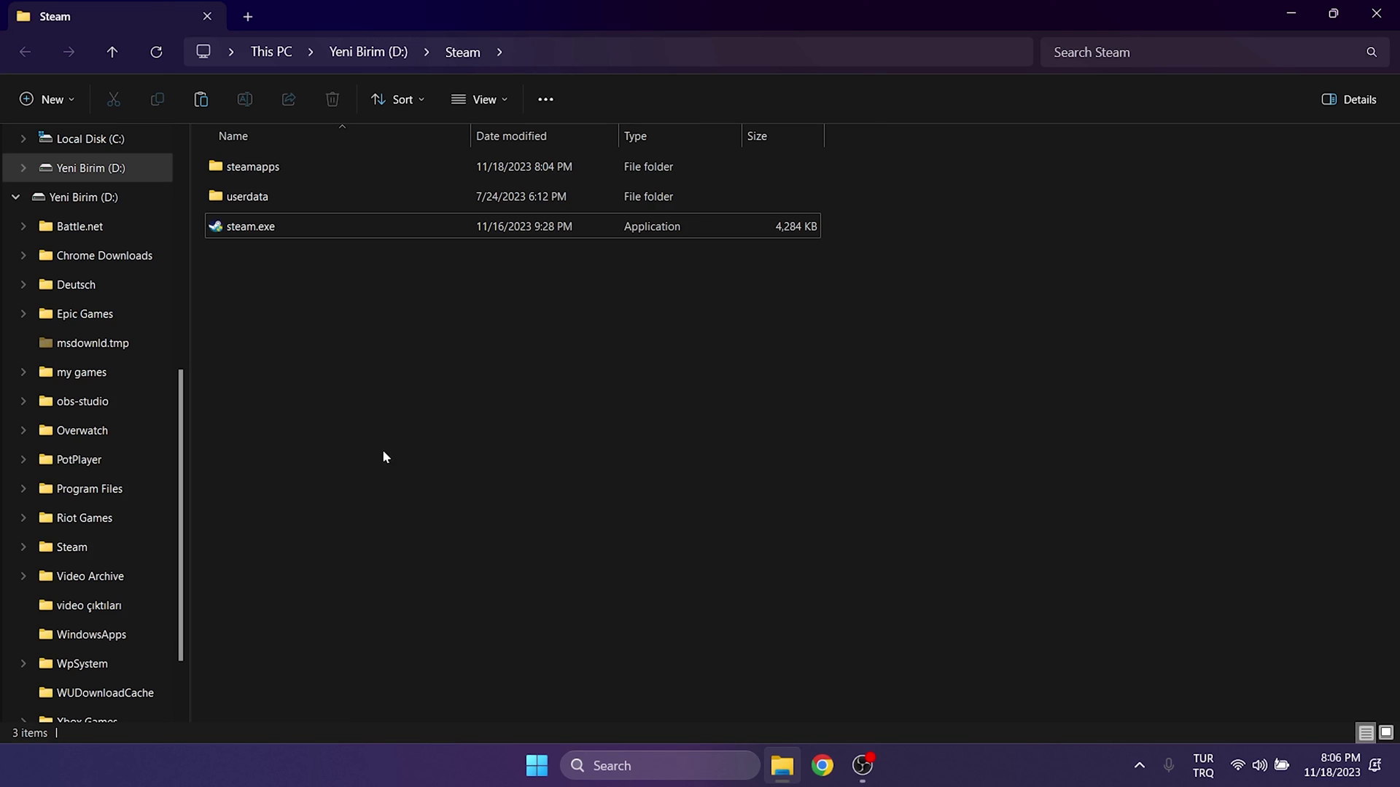
Step: Run steam.exe so Steam re-downloads its client files, then minimise it once the Store loads
double_click(292, 226)
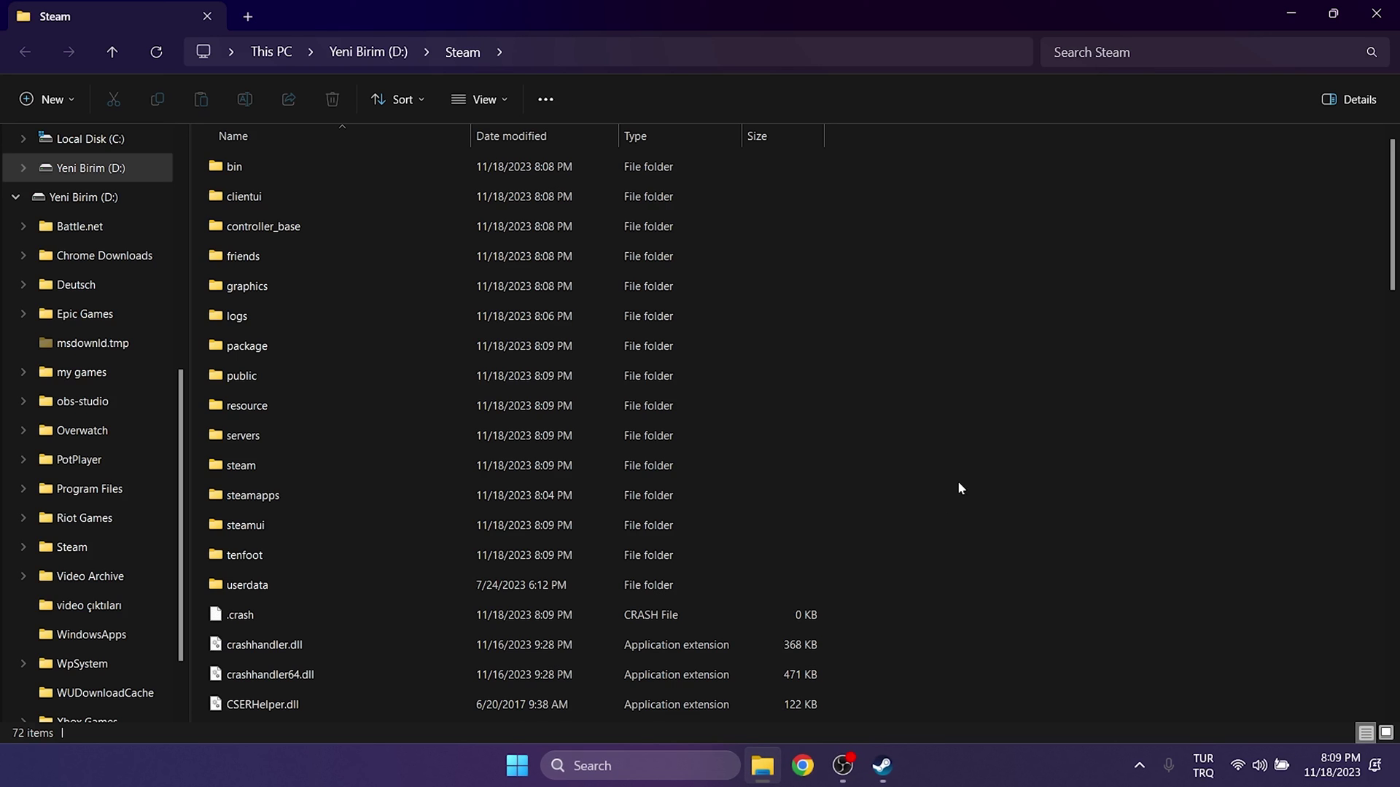
scroll(492, 554, "down", 7)
scroll(493, 554, "down", 7)
scroll(456, 539, "up", 15)
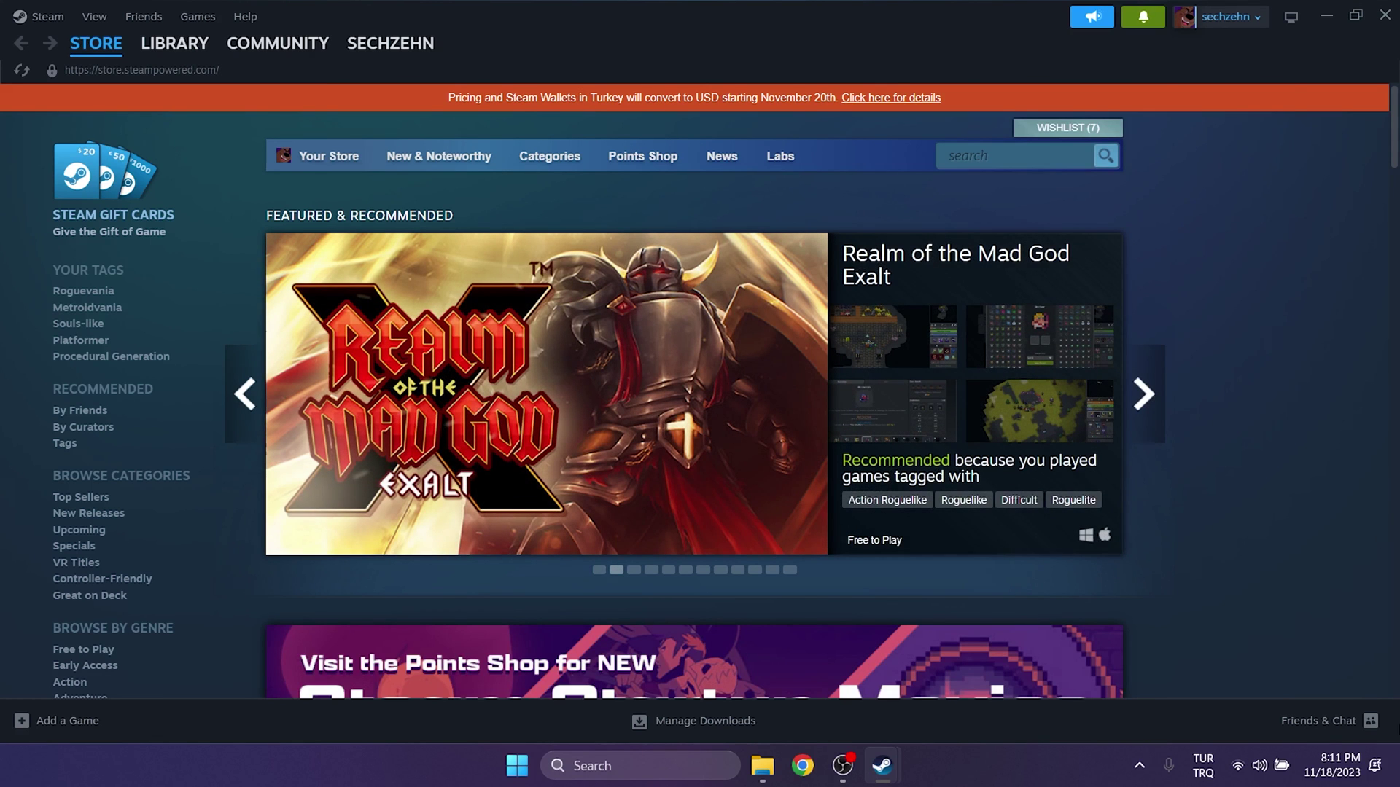
left_click(882, 766)
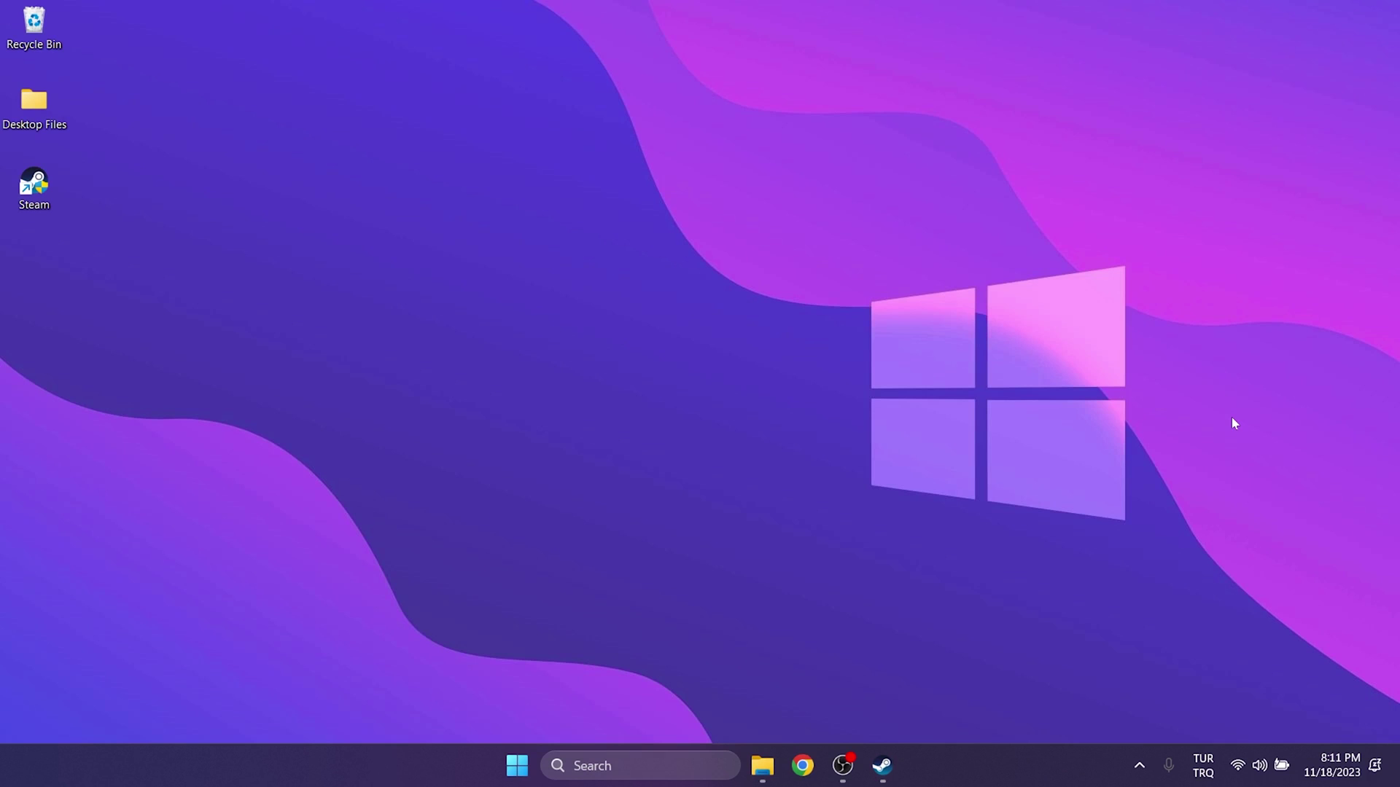